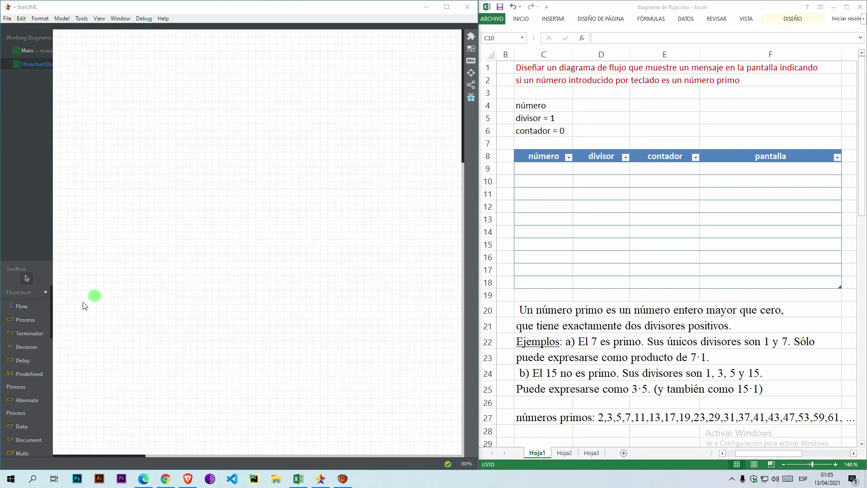
- Add a terminator labelled "Inicio" at the top of the flowchart
left_click(28, 332)
left_click_drag(200, 39, 286, 58)
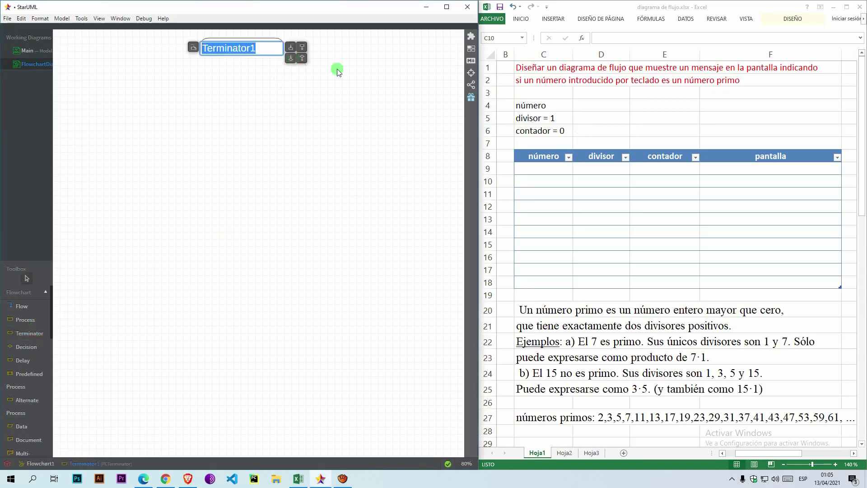
type("Inici")
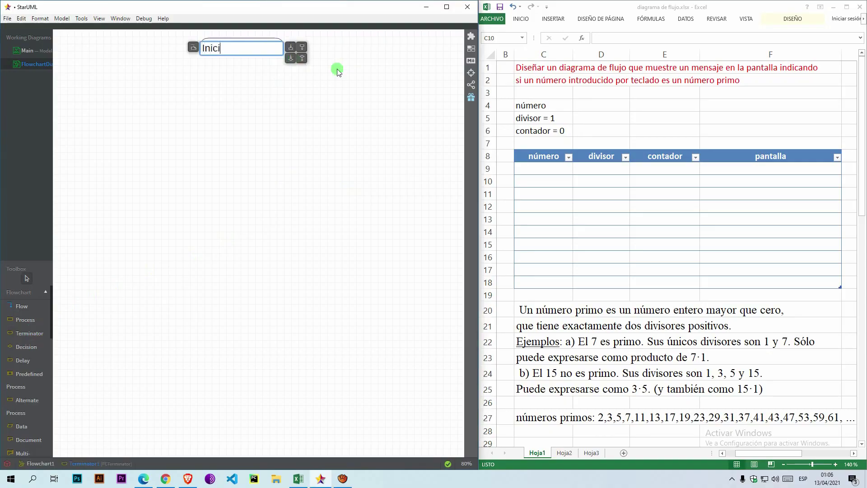
type("o")
key("Return")
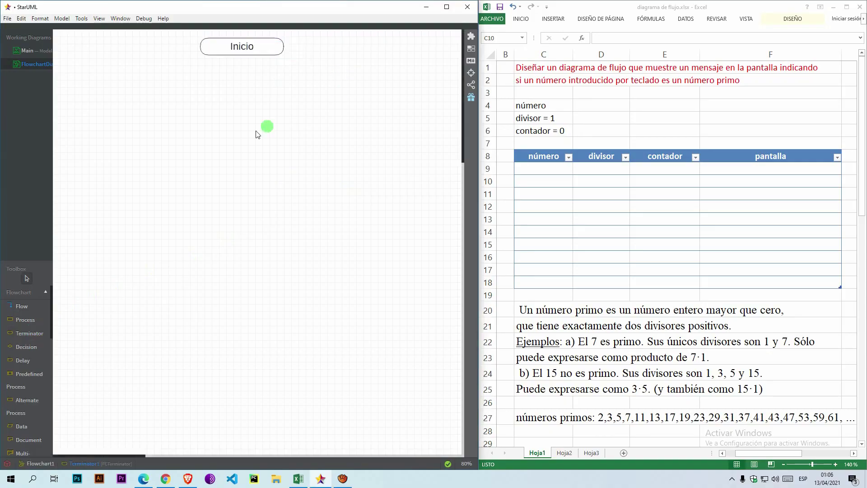
- Add a process box labelled "número, divisor, contador" below Inicio and shift it sideways to align beneath the terminator
left_click(32, 324)
left_click_drag(160, 72, 313, 94)
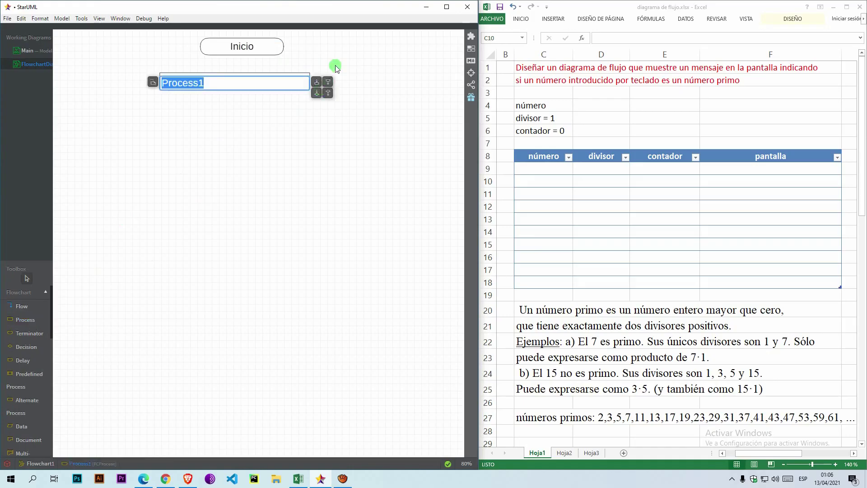
type("número, divisor, contador")
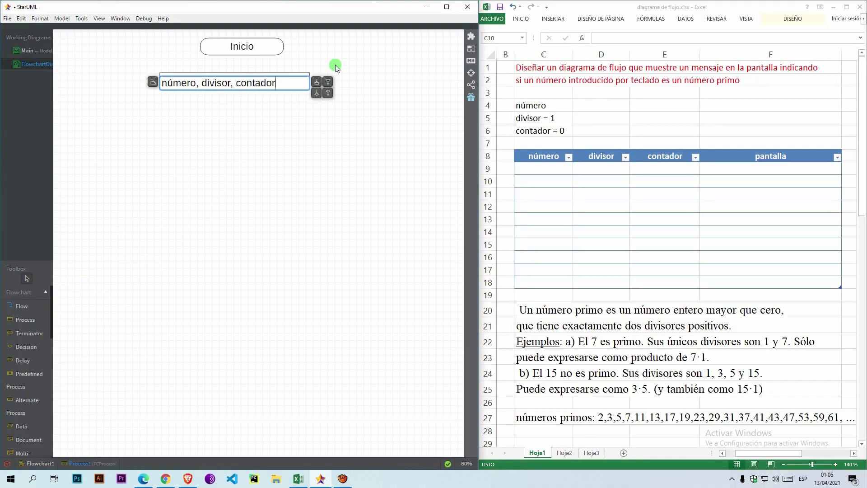
left_click(336, 66)
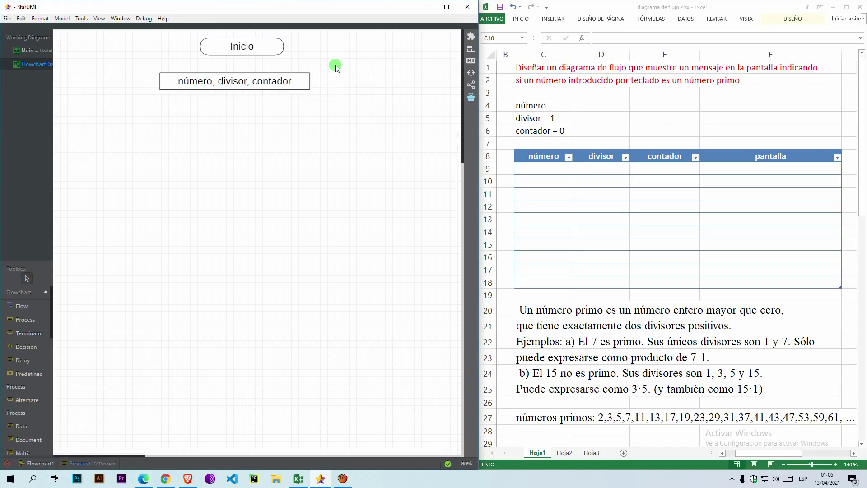
left_click_drag(251, 82, 262, 82)
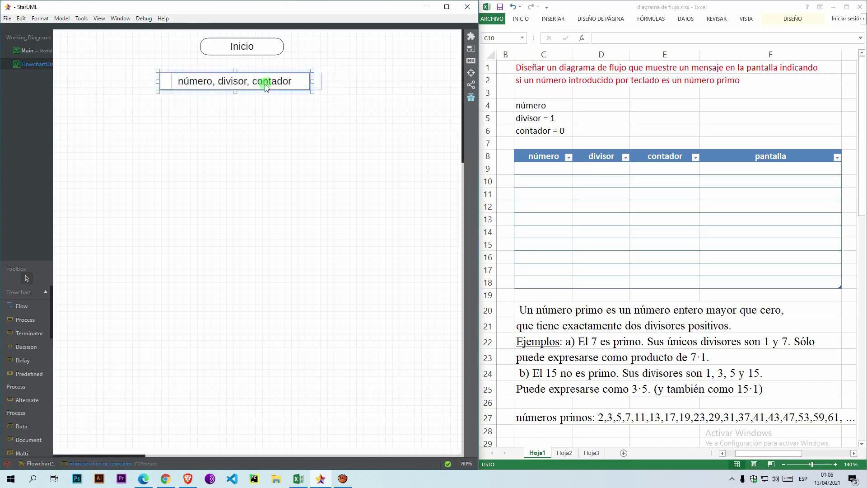
left_click(292, 150)
- Add a data symbol labelled "número" below the variable declaration box
left_click(45, 424)
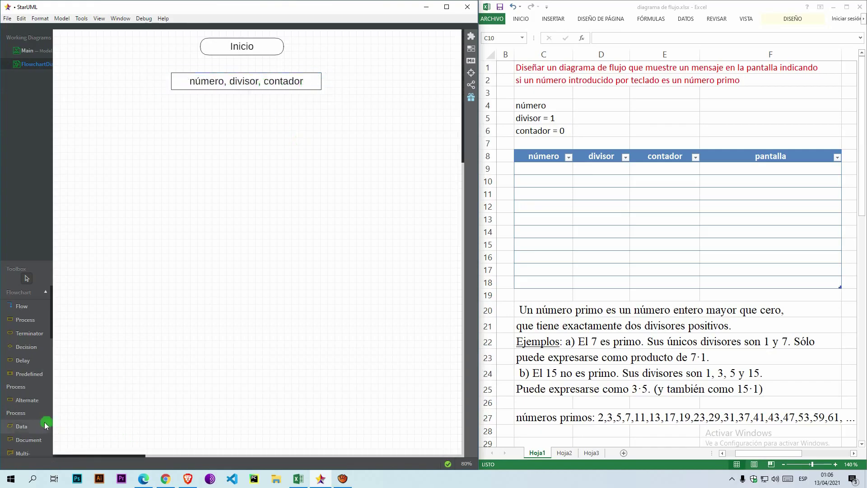
left_click_drag(194, 107, 297, 126)
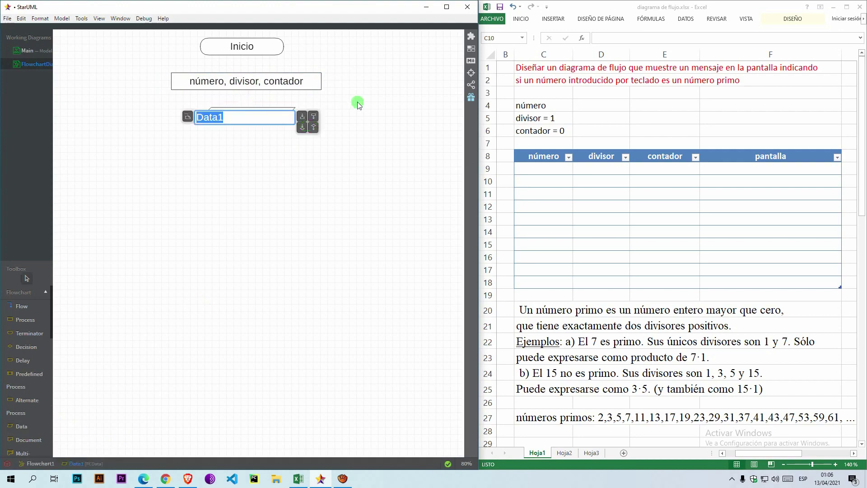
type("número")
left_click(357, 104)
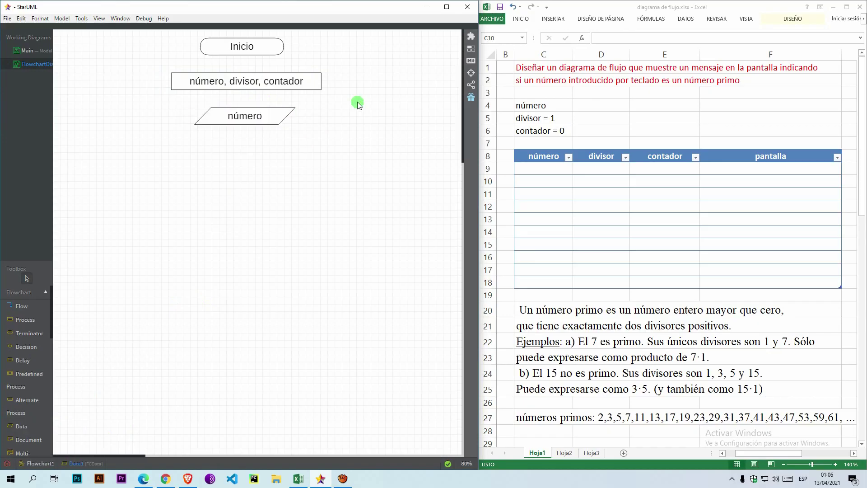
- Add a process box labelled "divisor = 1" below the número data symbol
left_click(36, 322)
left_click_drag(183, 139, 318, 156)
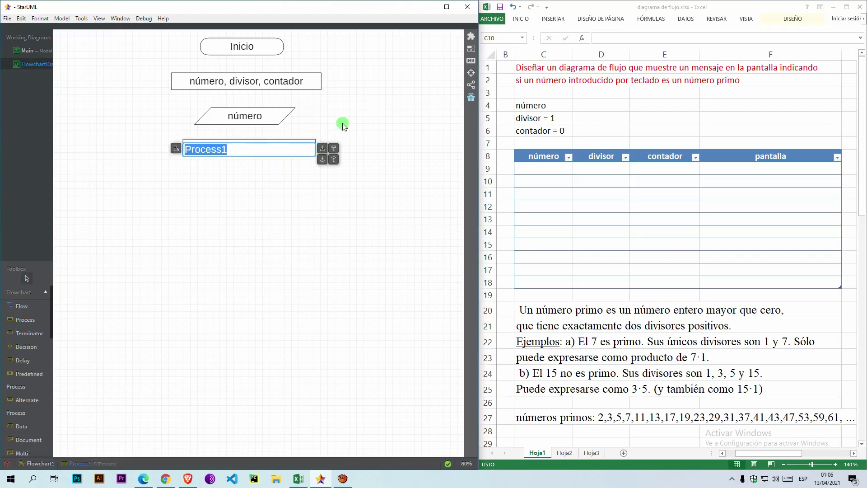
type("divisor = 1")
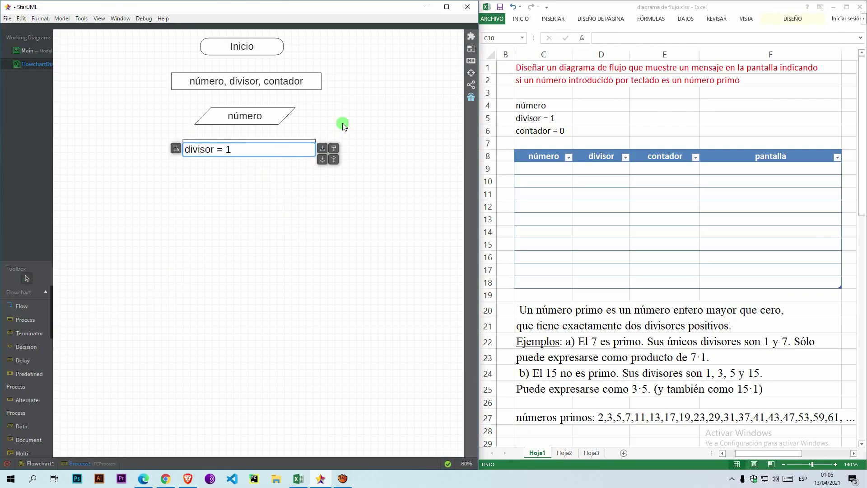
left_click(343, 125)
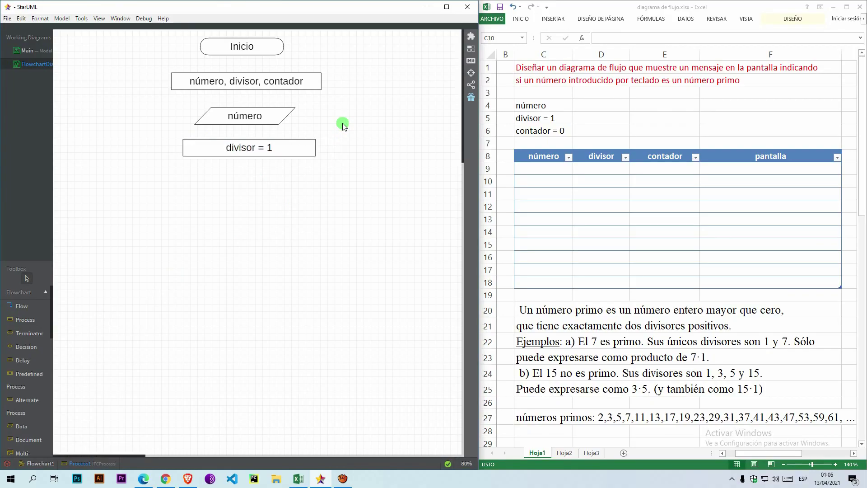
- Add a process box labelled "contador = 0" below the divisor = 1 box
left_click(24, 319)
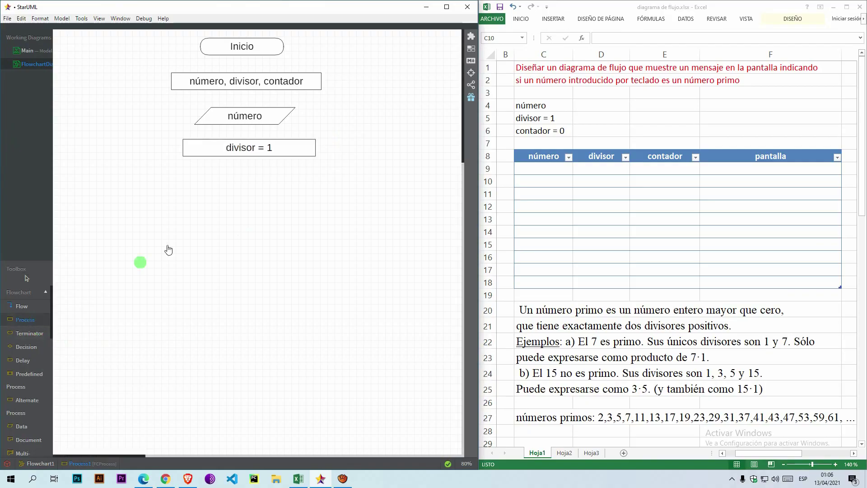
left_click_drag(171, 171, 324, 188)
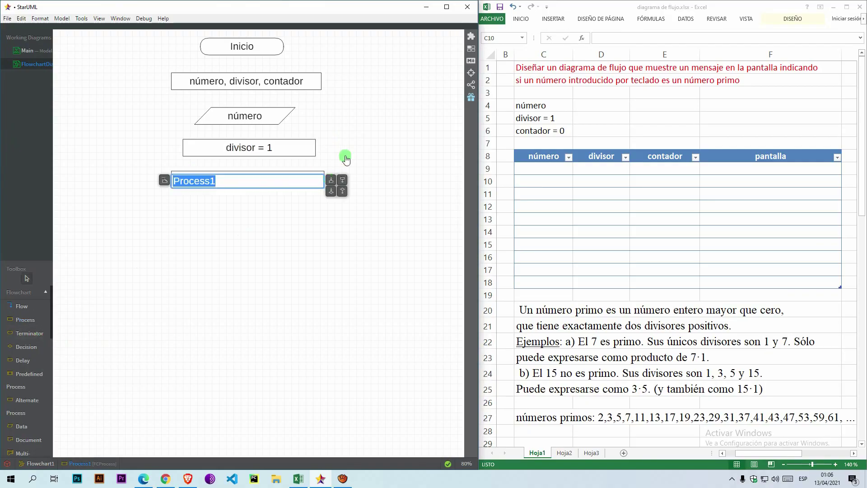
type("cont")
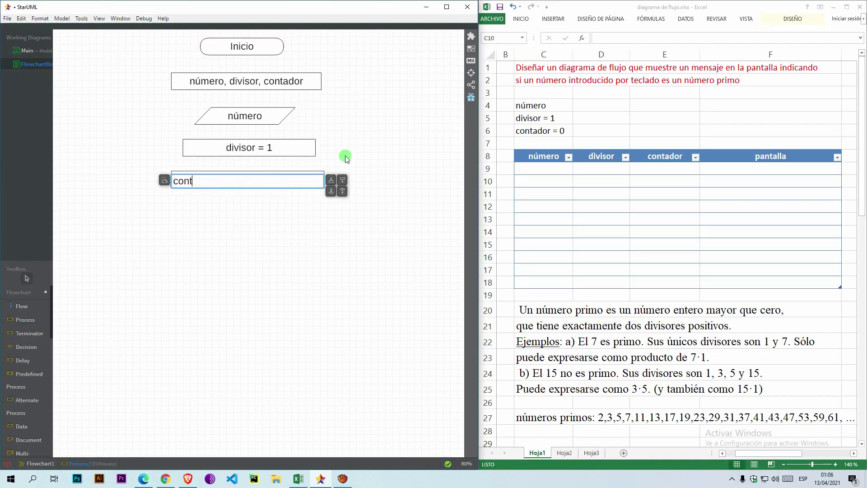
type("ador = 0")
key("Return")
- Connect the five symbols from Inicio down to contador = 0 in sequence with flow arrows
left_click(21, 306)
left_click_drag(247, 54, 248, 180)
left_click(21, 306)
left_click(22, 306)
left_click(22, 306)
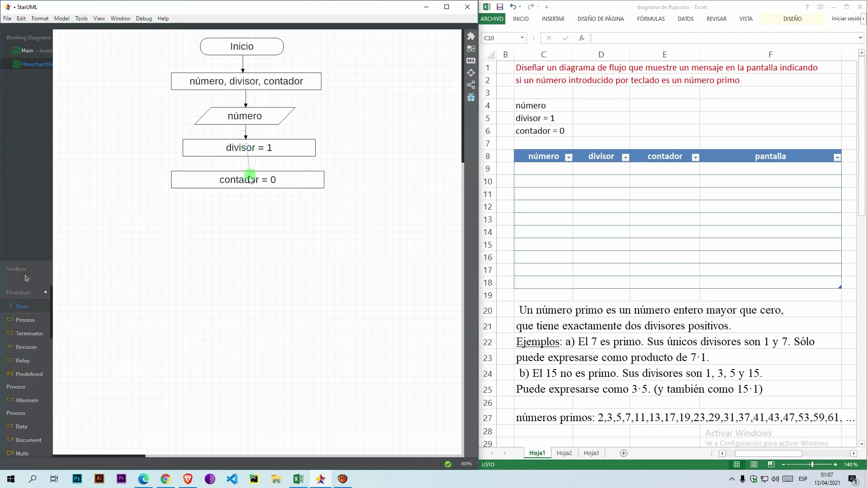
- Add a decision labelled "divisor <= número" below contador = 0 and connect the two with a flow arrow
left_click(44, 347)
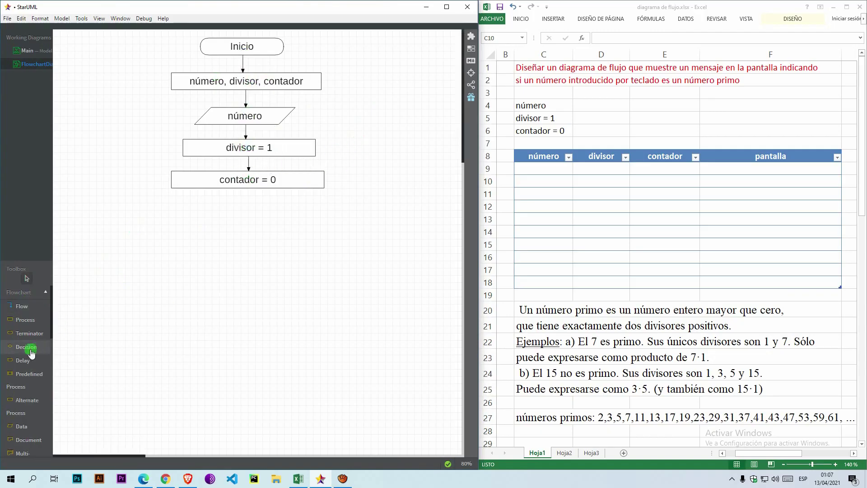
left_click_drag(177, 206, 321, 244)
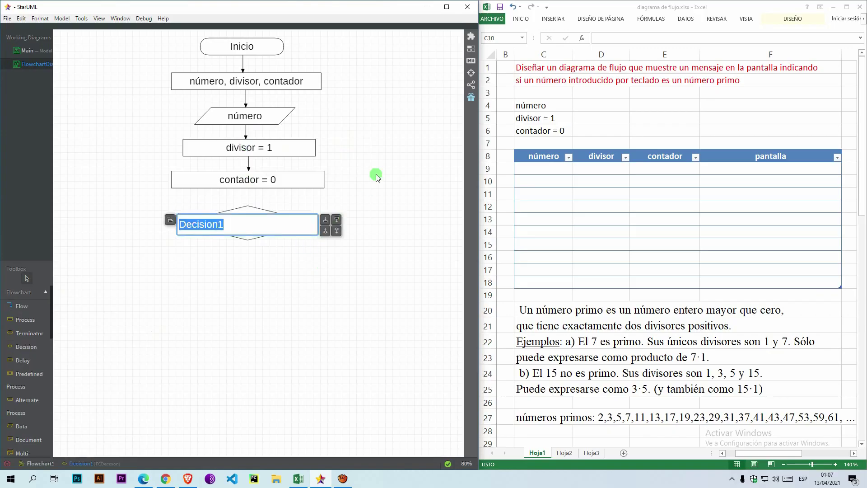
type("divisor <= número")
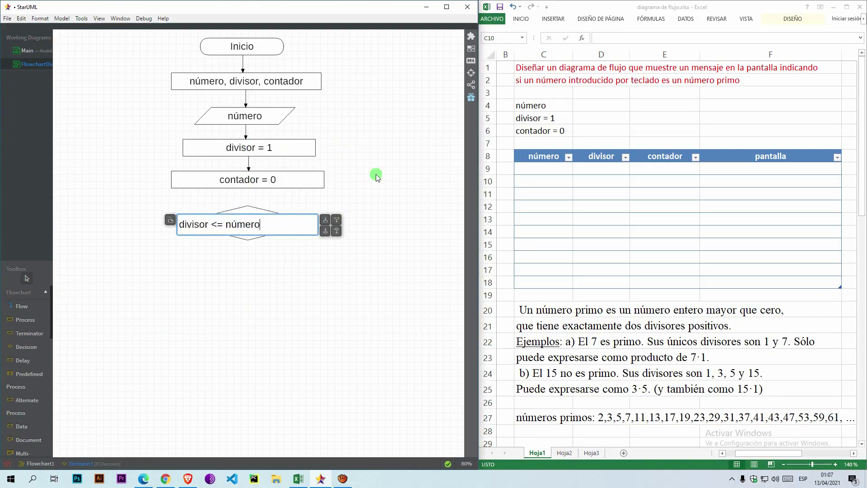
left_click(376, 177)
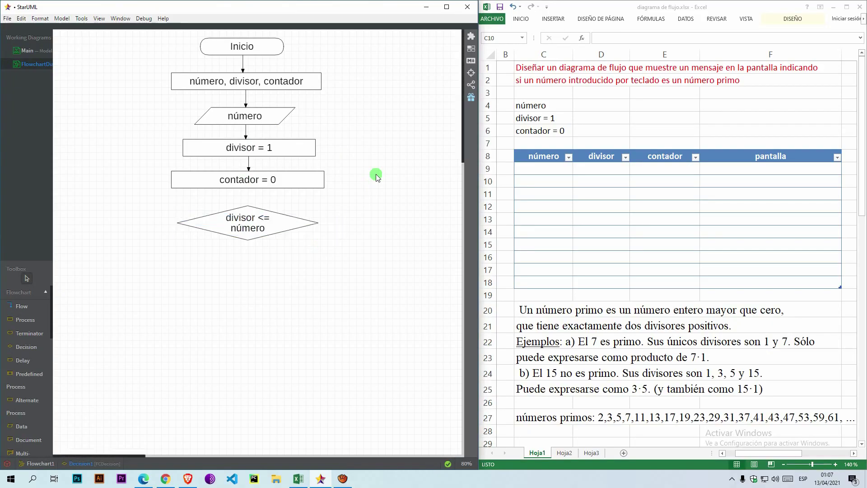
left_click(20, 305)
left_click_drag(252, 185, 250, 215)
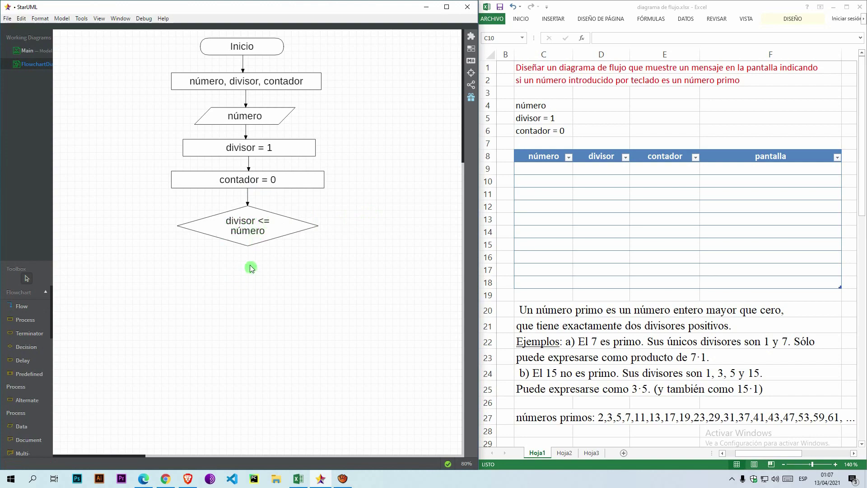
- Add a decision labelled "número % divisor == 0" below the divisor <= número decision and align it underneath
left_click(25, 346)
mouse_move(162, 276)
left_mouse_down()
mouse_move(354, 294)
mouse_move(364, 306)
left_mouse_up()
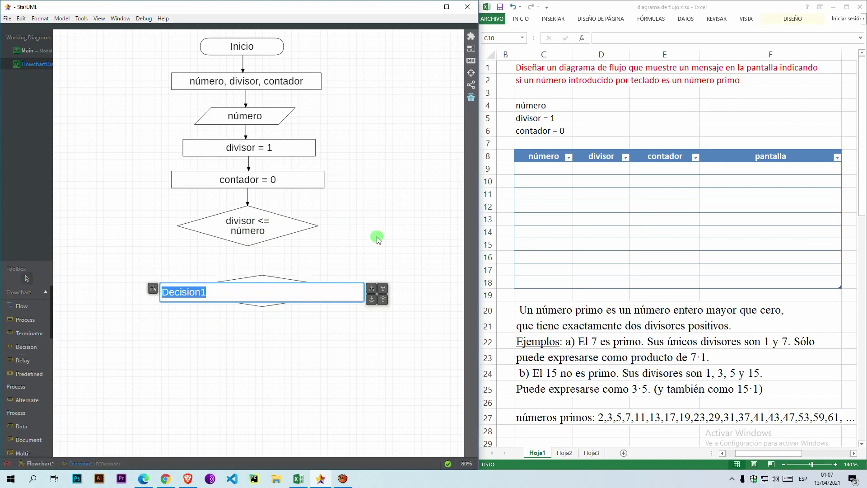
type("número")
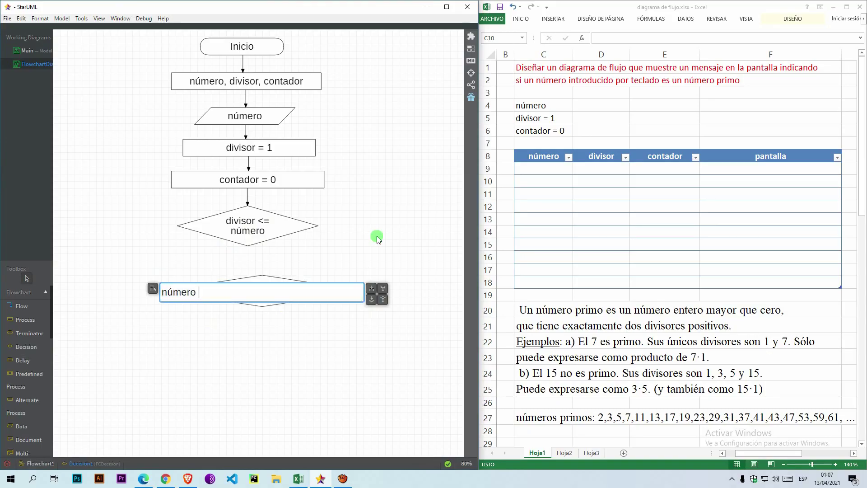
type(" % div")
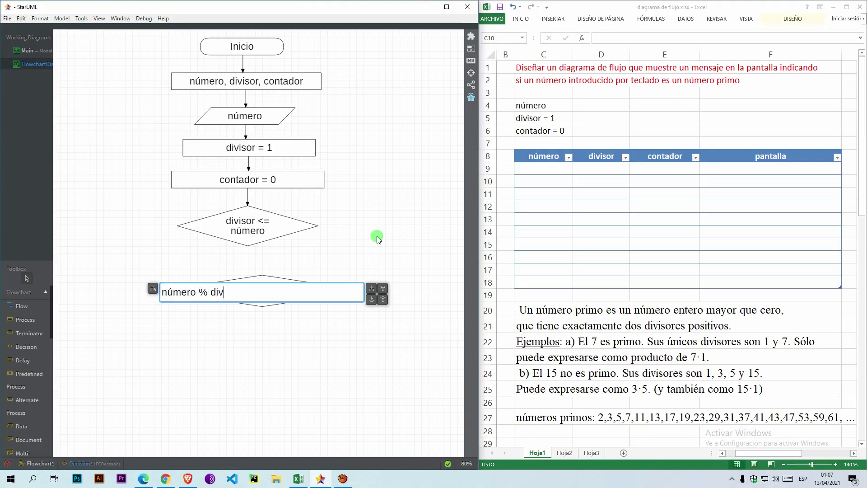
type("isor == 0")
key("Return")
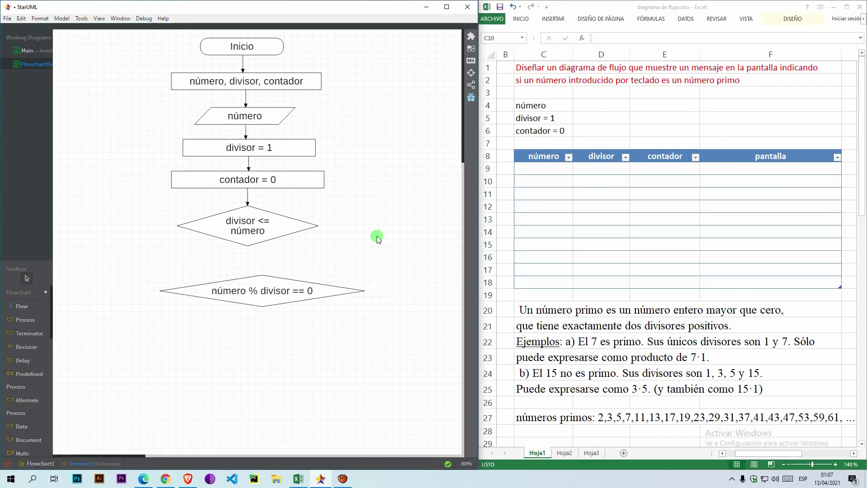
left_click(281, 292)
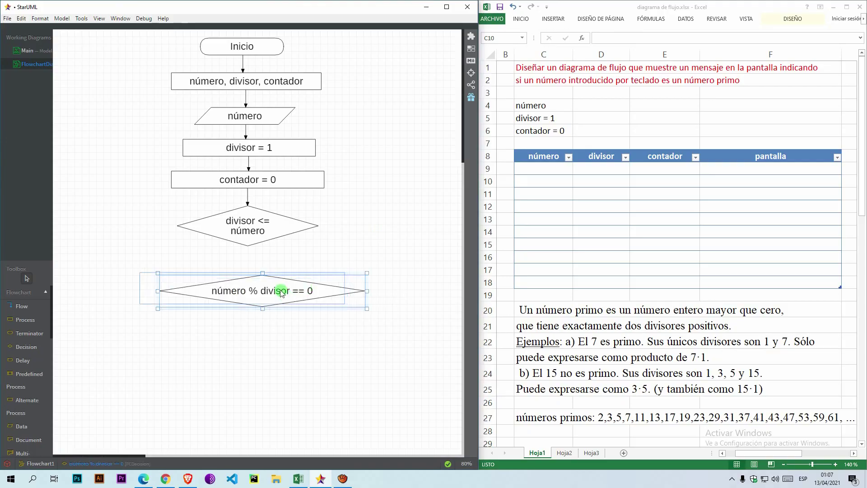
left_click_drag(277, 289, 286, 279)
left_click(289, 255)
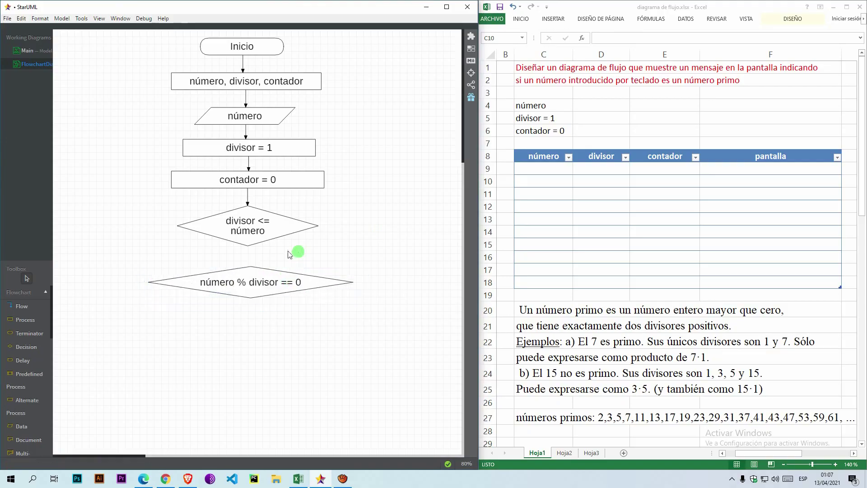
- Draw a flow arrow labelled "verdadero" from the divisor <= número decision to the número % divisor == 0 decision
left_click(21, 306)
mouse_move(251, 239)
left_mouse_down()
mouse_move(244, 282)
mouse_move(247, 248)
left_mouse_up()
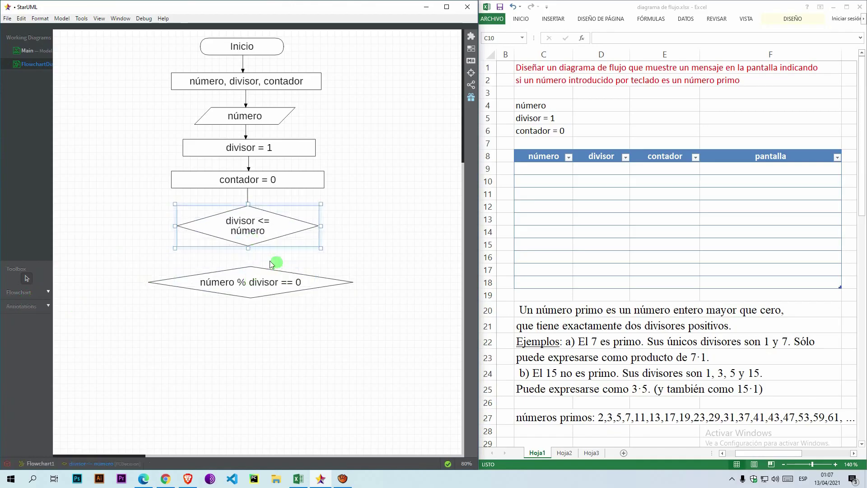
left_click(29, 291)
left_click(22, 306)
left_click_drag(249, 242, 246, 278)
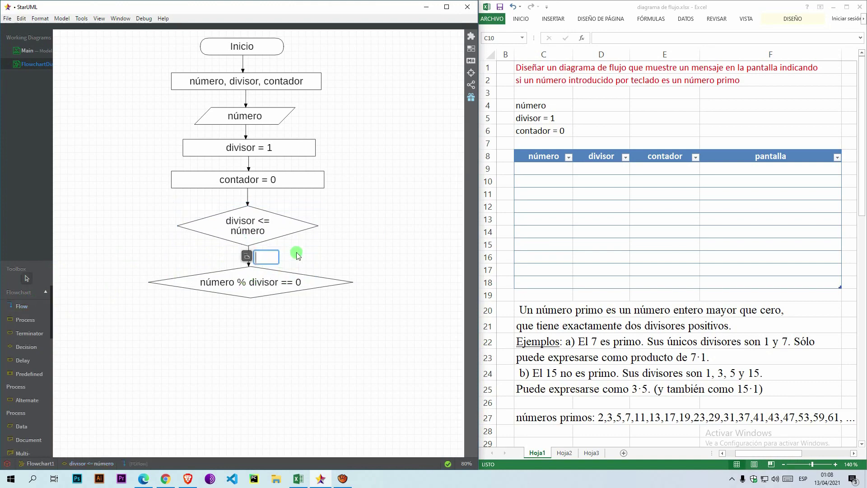
type("verdadero")
key("Return")
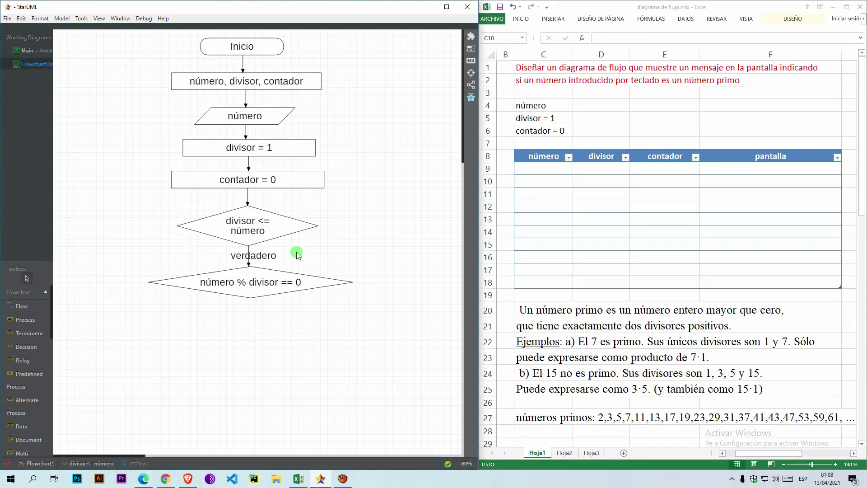
- Move the "verdadero" label to the right side of its flow arrow
left_click(259, 255)
left_click_drag(296, 258, 321, 241)
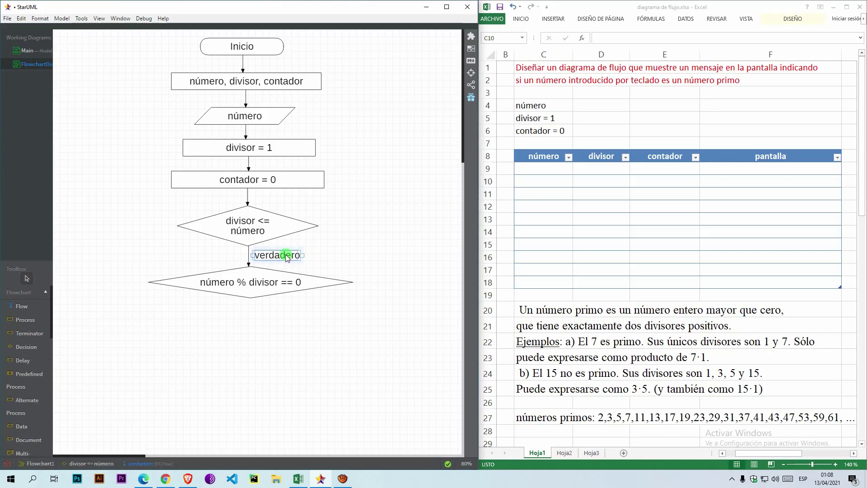
left_click(347, 250)
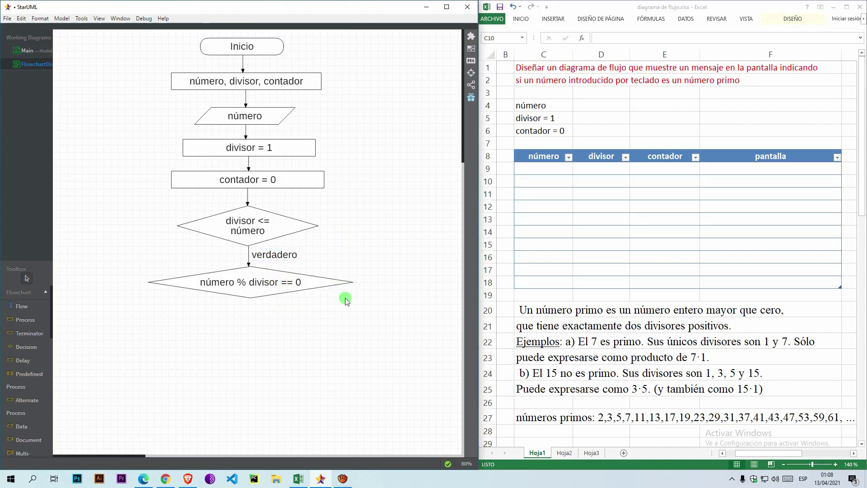
- Add a process box labelled "contador = contador + 1" below and to the right of the número % divisor == 0 decision
left_click(22, 319)
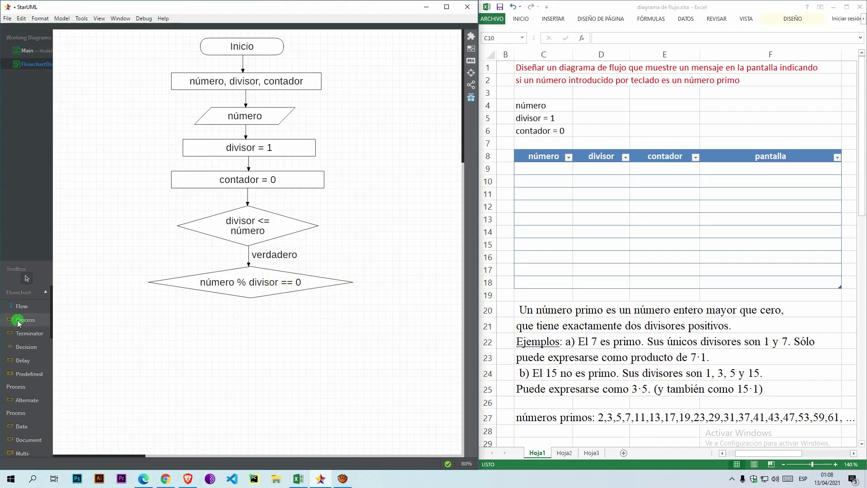
left_click_drag(319, 319, 455, 339)
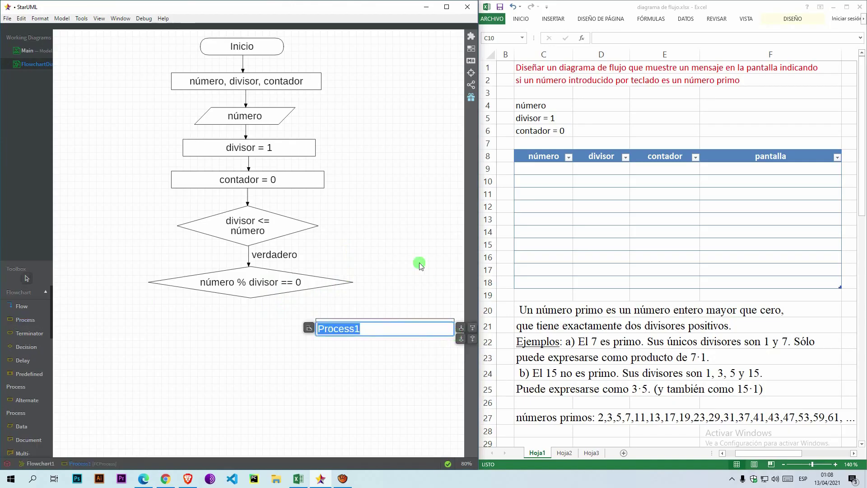
type("contador =")
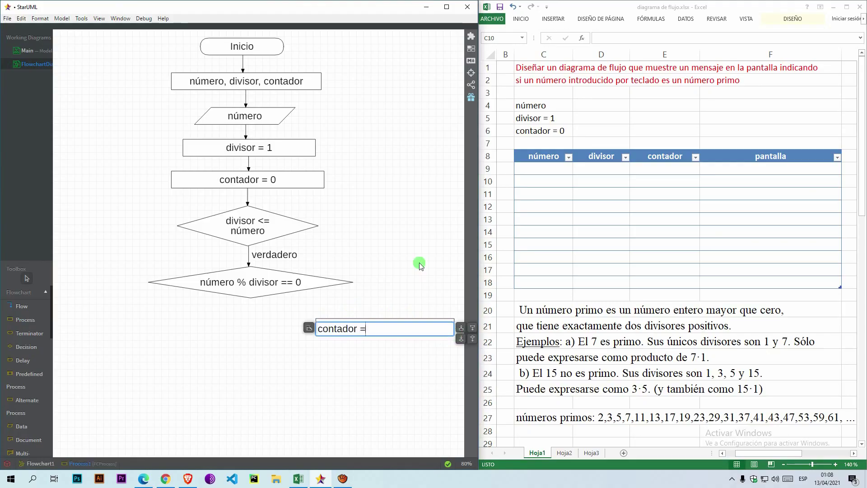
type(" contador + 1")
key("Return")
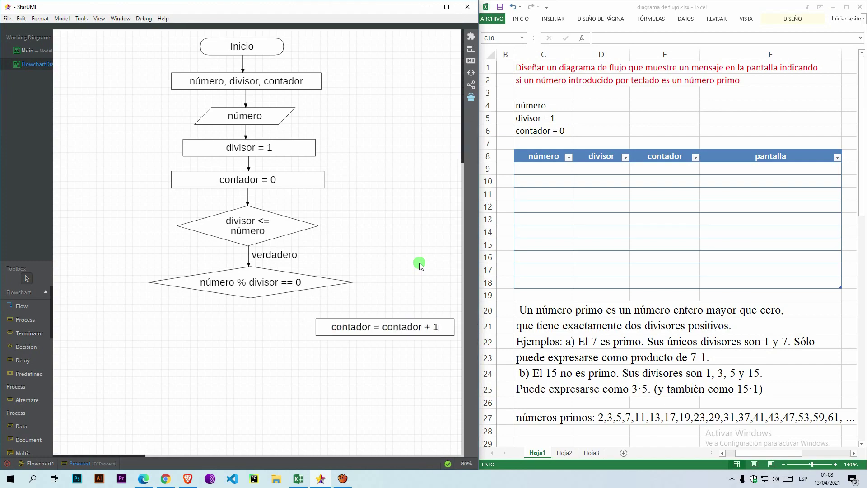
- Draw a flow arrow from the right side of the número % divisor == 0 decision down to contador = contador + 1
left_click(25, 306)
left_click_drag(328, 278, 393, 325)
left_click_drag(298, 311, 379, 297)
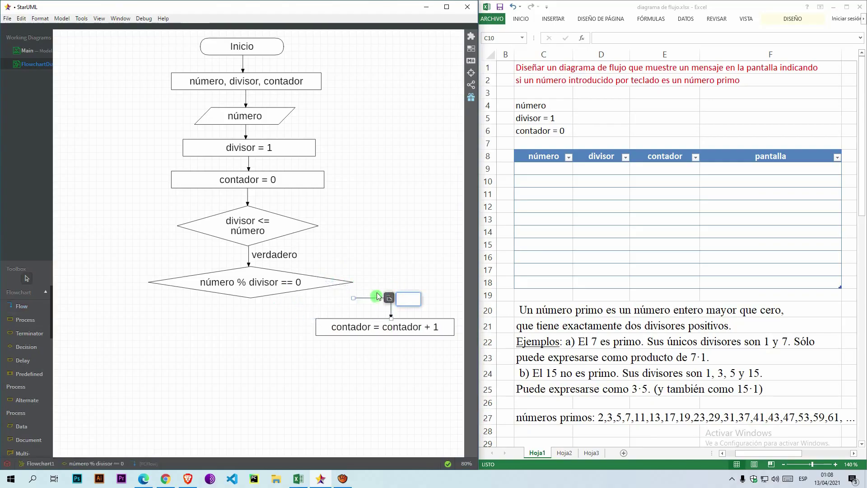
key("Return")
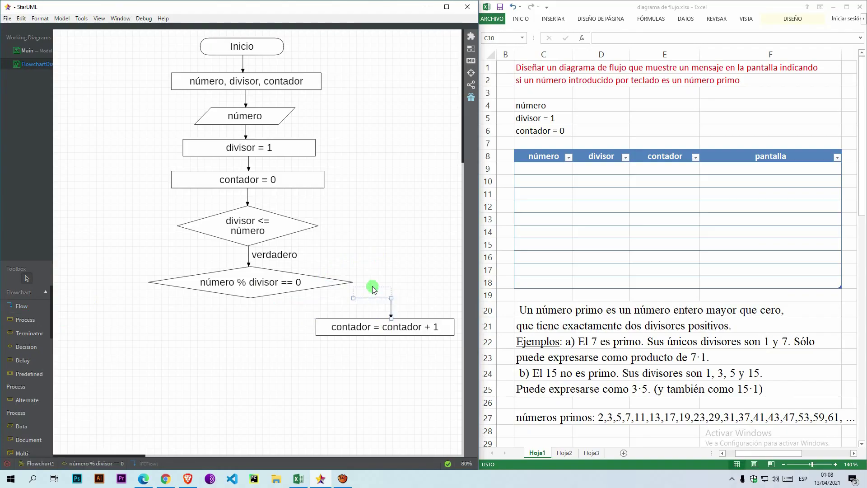
- Label the arrow into contador = contador + 1 "verdadero" and place the label above its horizontal segment
double_click(373, 285)
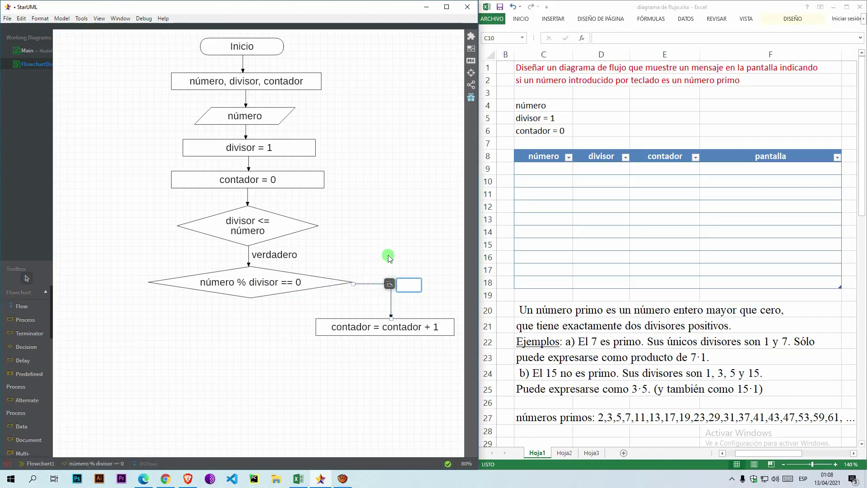
type("verdadero")
key("Return")
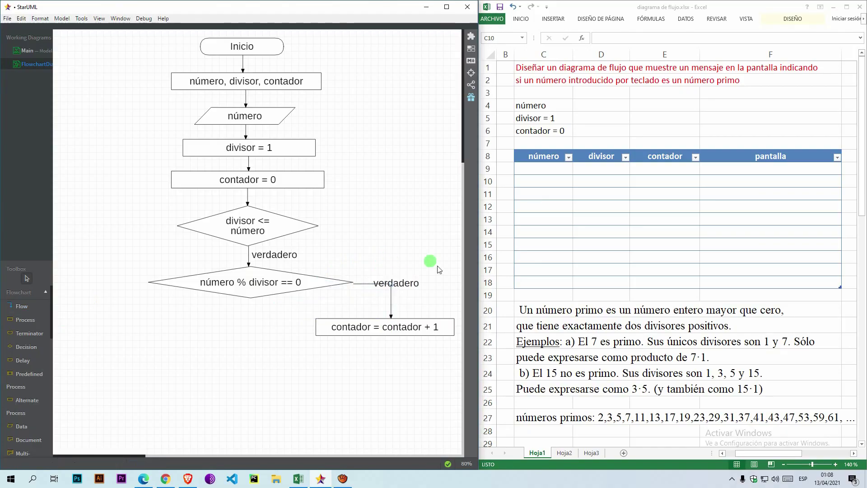
left_click_drag(408, 287, 391, 278)
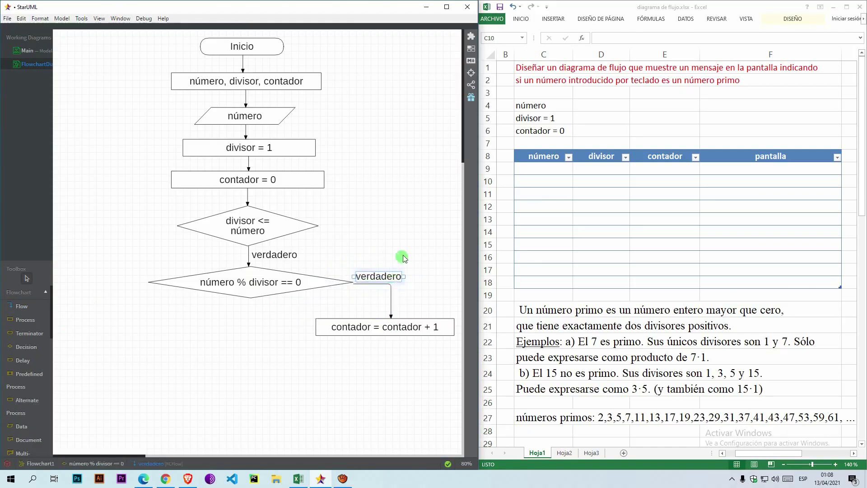
- Shift the contador = contador + 1 box to the left, keeping it under its incoming arrow
left_click(398, 327)
left_click_drag(397, 327, 391, 326)
left_click(390, 222)
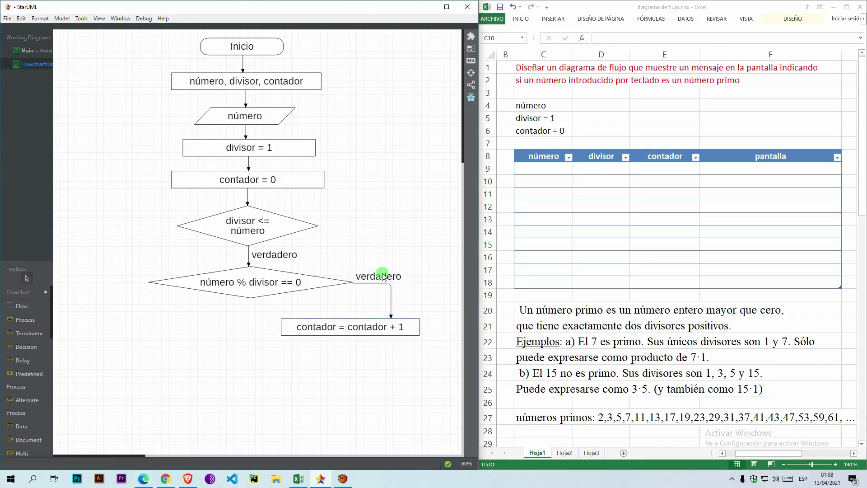
- Add a process box labelled "divisor = divisor + 1" below contador = contador + 1, centred under the número % divisor == 0 decision
left_click(25, 319)
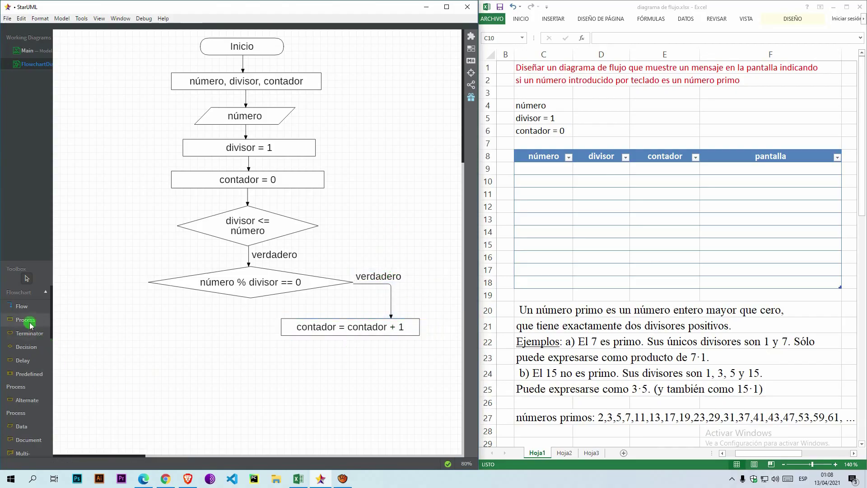
left_click_drag(192, 356, 318, 373)
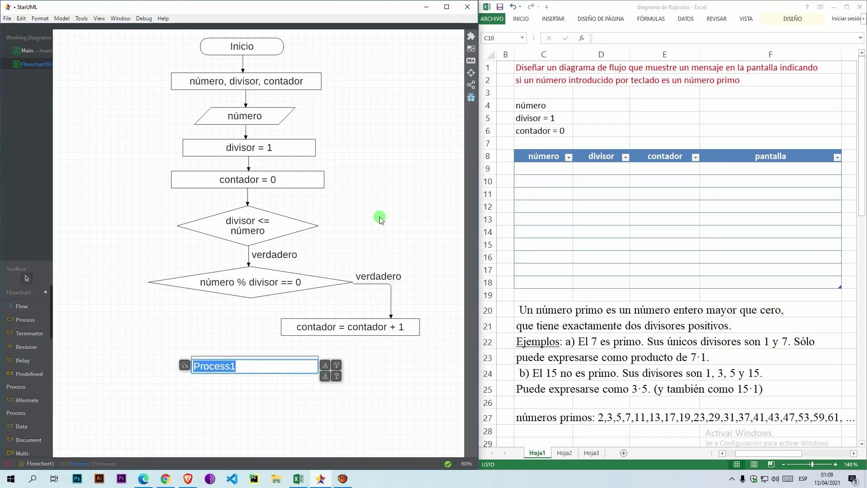
type("divis")
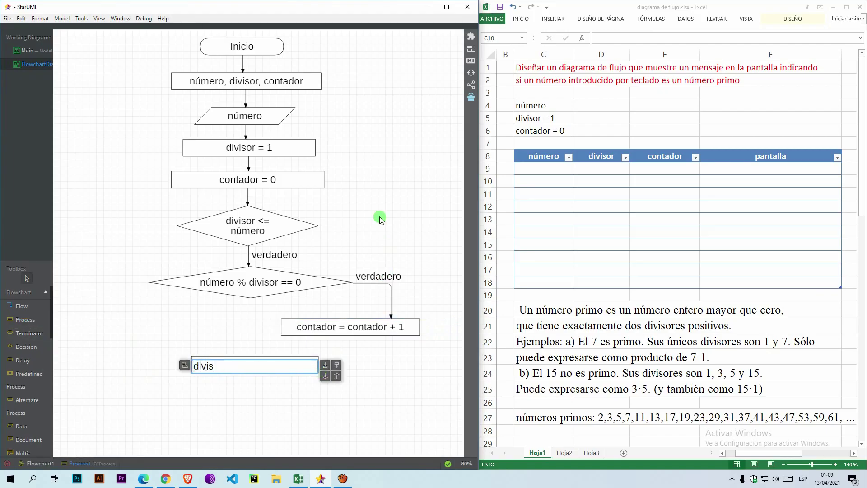
type("or =")
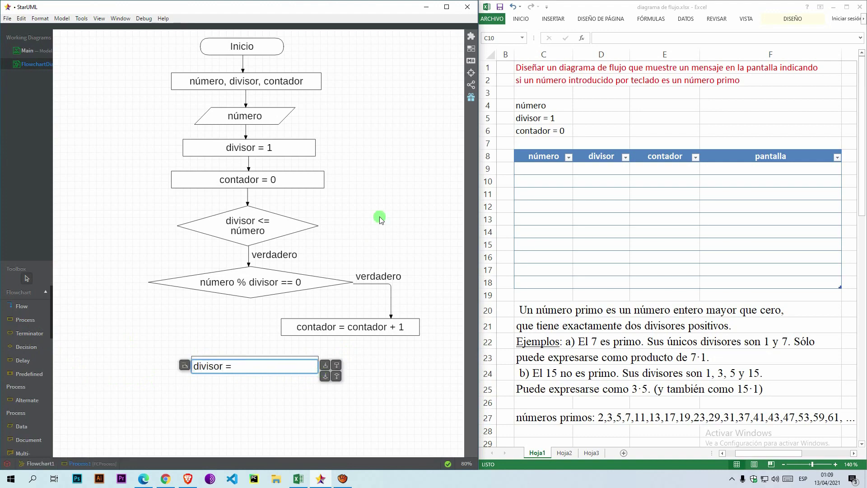
type(" divisor + 1")
key("Return")
left_click_drag(273, 368, 271, 379)
- Connect contador = contador + 1 to the top of divisor = divisor + 1 with a right-angled flow arrow
left_click(21, 306)
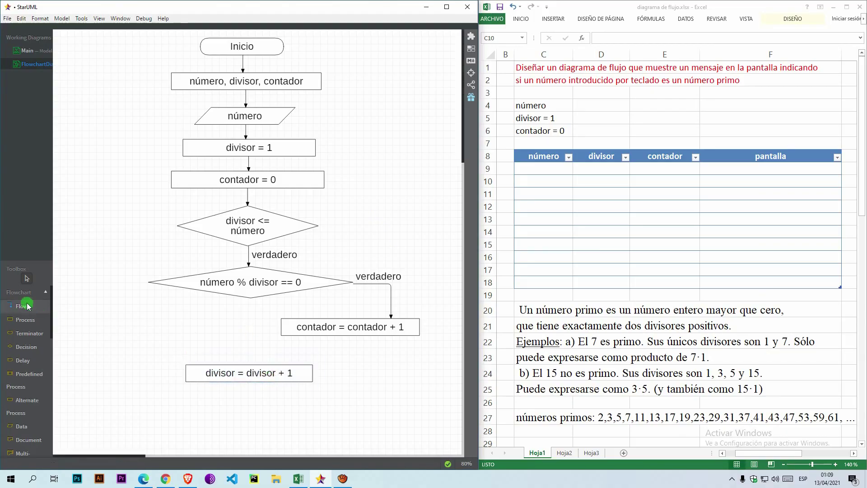
left_click_drag(387, 325, 250, 371)
left_click_drag(333, 348, 276, 355)
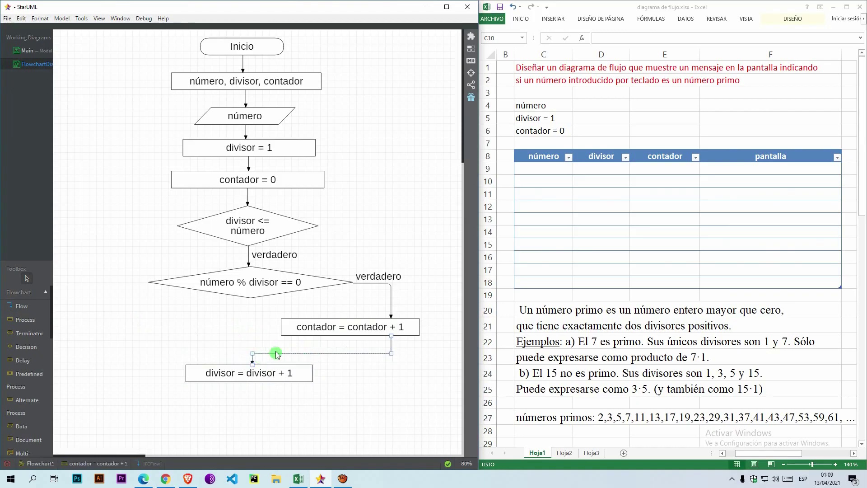
left_click(226, 320)
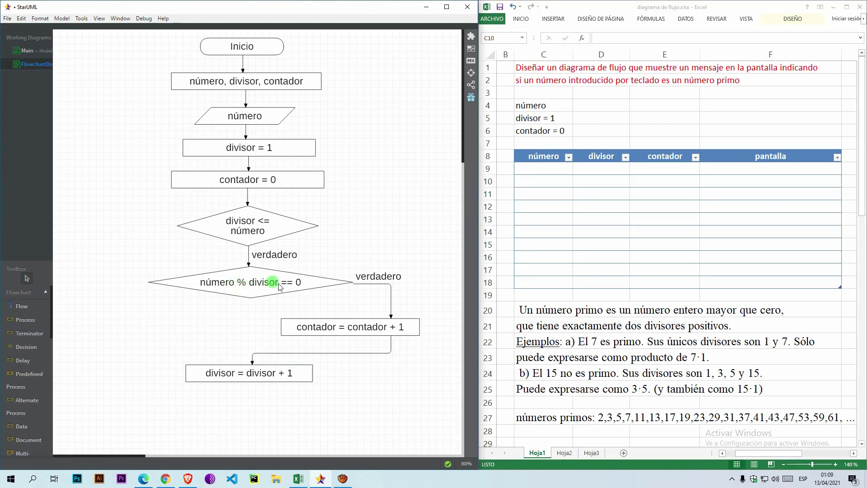
- Draw a flow arrow from the número % divisor == 0 decision around its left side to the top of divisor = divisor + 1
left_click(21, 306)
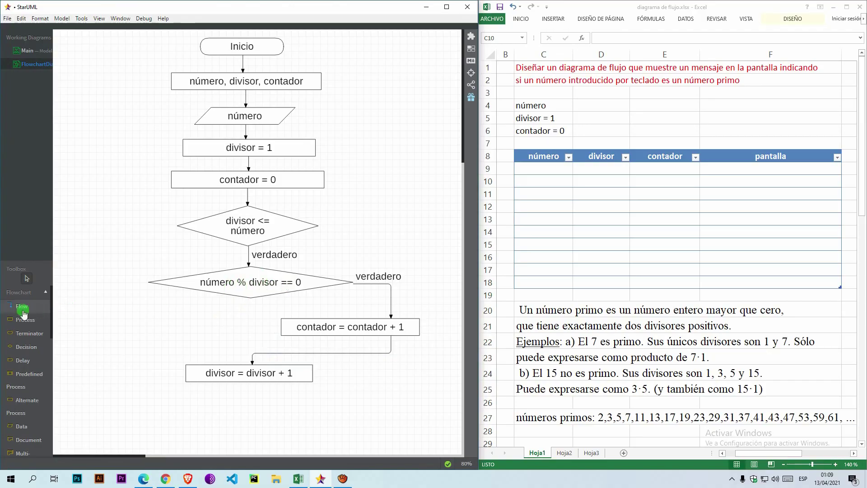
left_click_drag(180, 281, 247, 375)
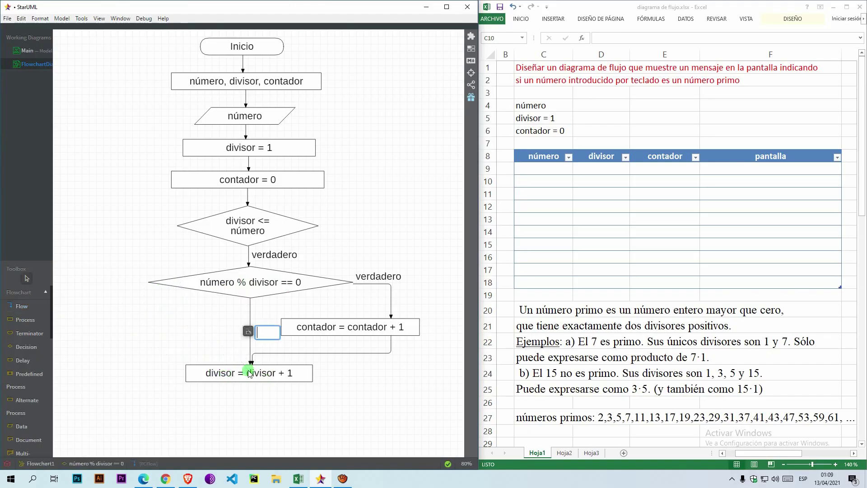
left_click(248, 314)
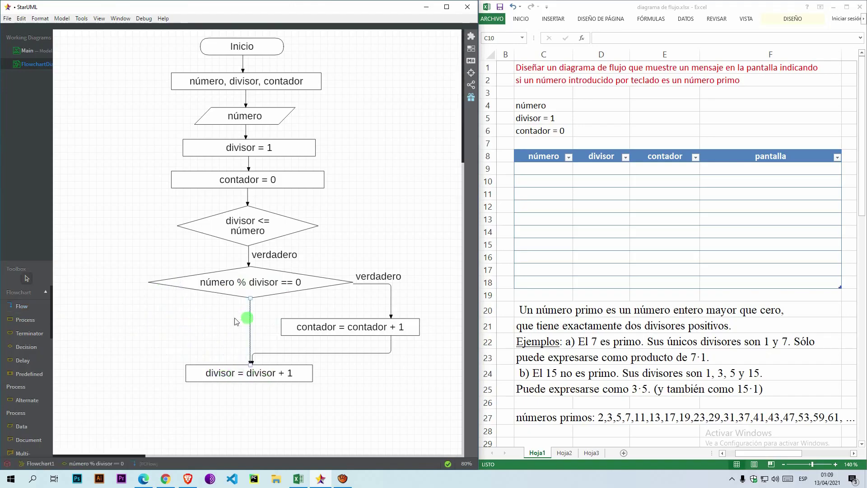
left_click_drag(107, 316, 126, 293)
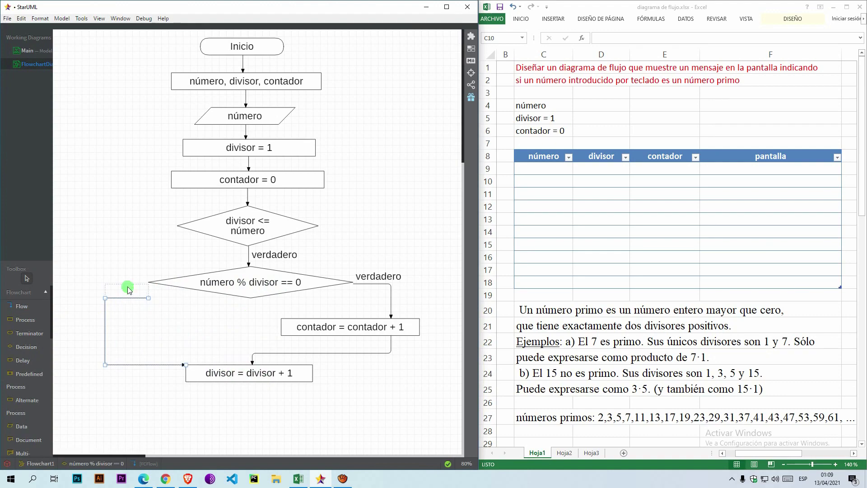
left_click_drag(163, 358, 249, 359)
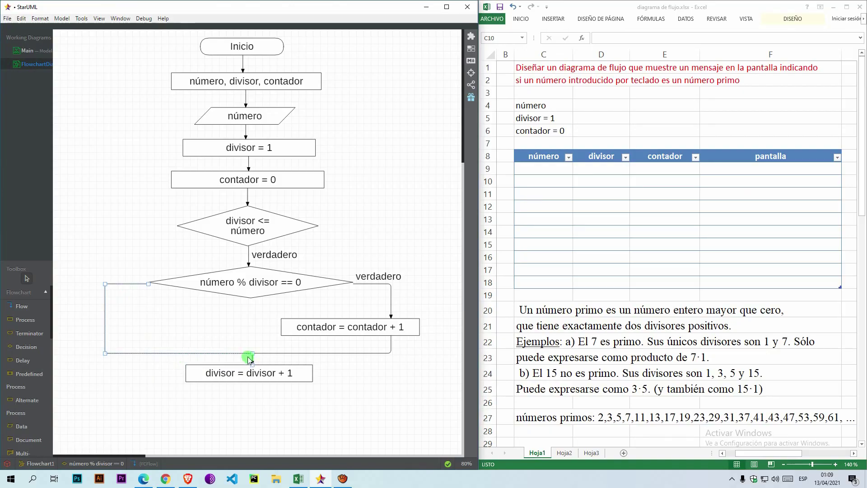
- Label the left branch of the número % divisor == 0 decision "falso" and place the label above its horizontal segment
double_click(125, 281)
type("falso")
key("Return")
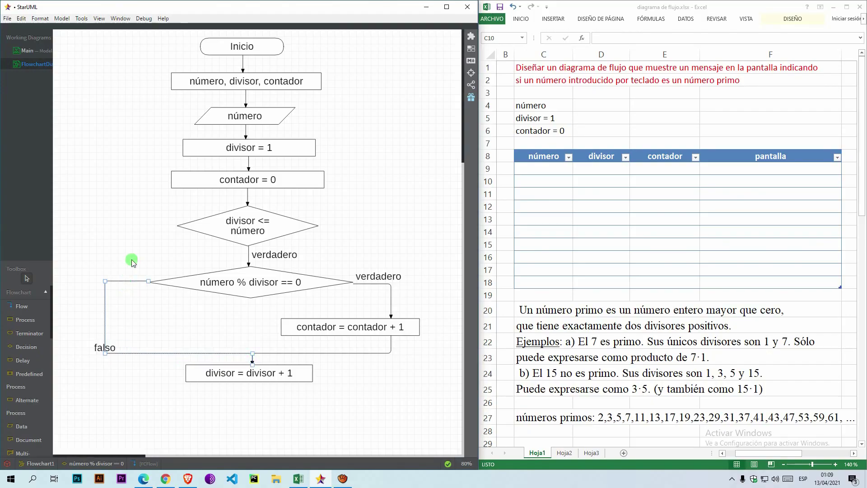
left_click(98, 348)
left_click_drag(100, 352, 120, 277)
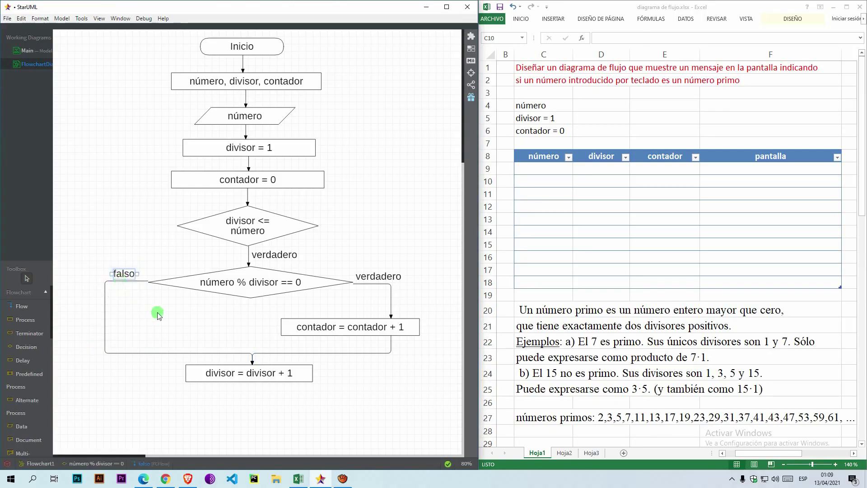
left_click(246, 409)
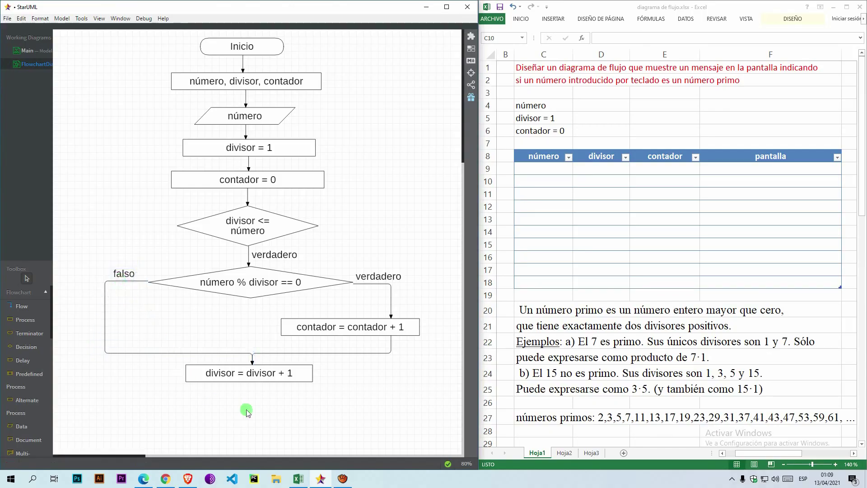
- Draw an unlabelled flow arrow from divisor = divisor + 1 back to the divisor <= número decision
scroll(291, 330, "down", 3)
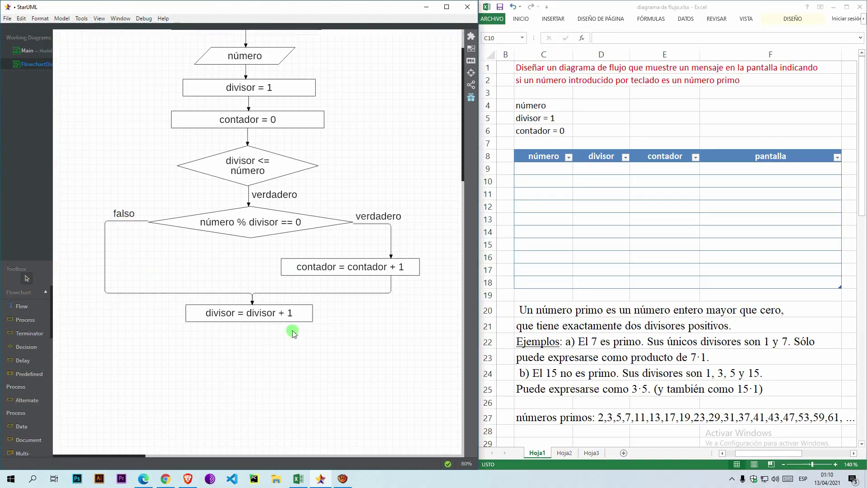
scroll(292, 332, "down", 3)
scroll(292, 332, "up", 1)
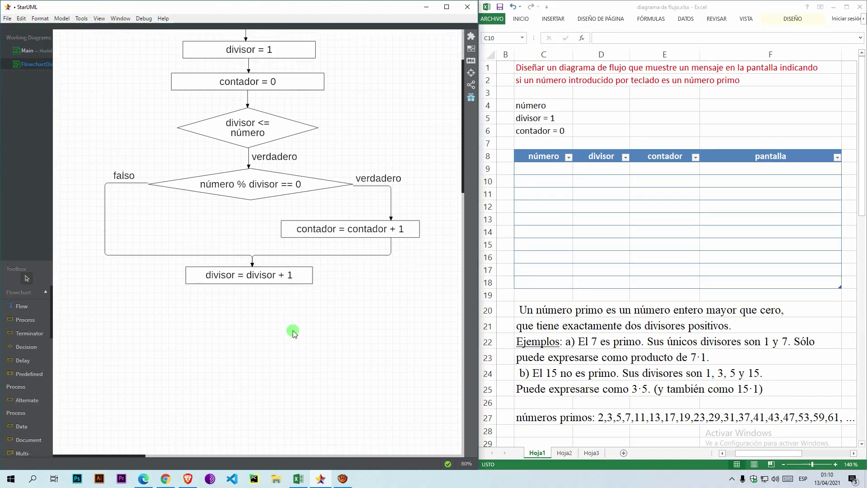
scroll(292, 332, "up", 2)
left_click(21, 306)
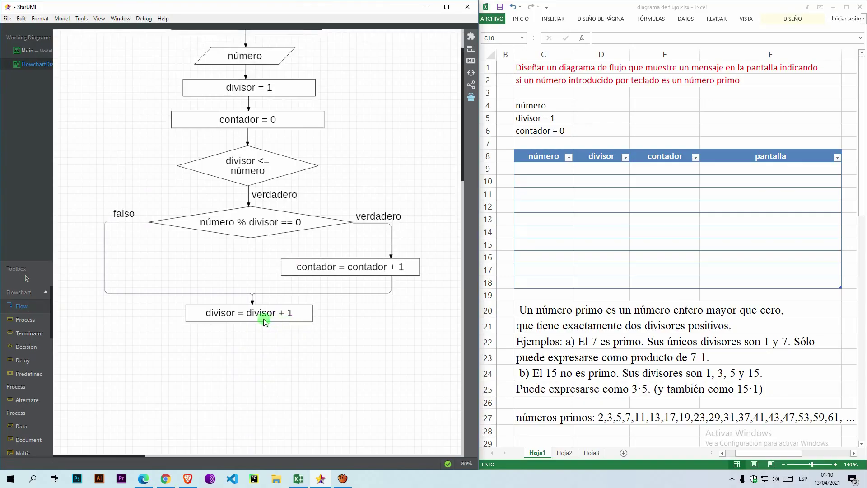
left_click_drag(238, 360, 243, 148)
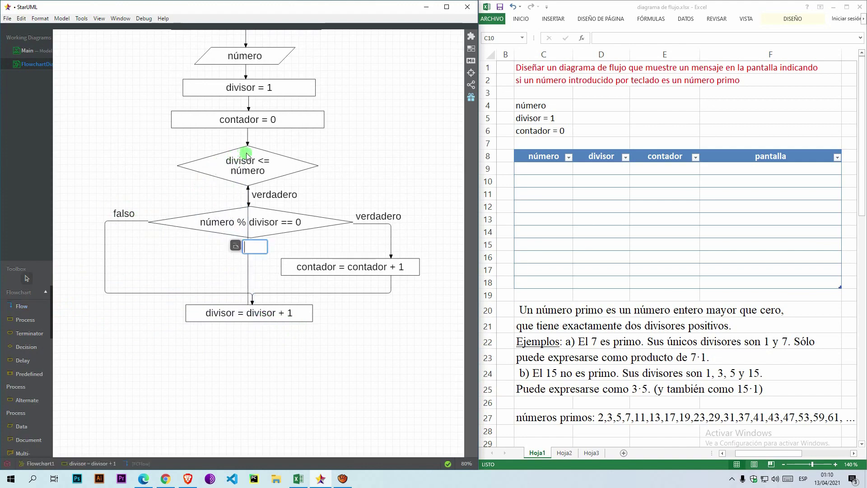
key("Escape")
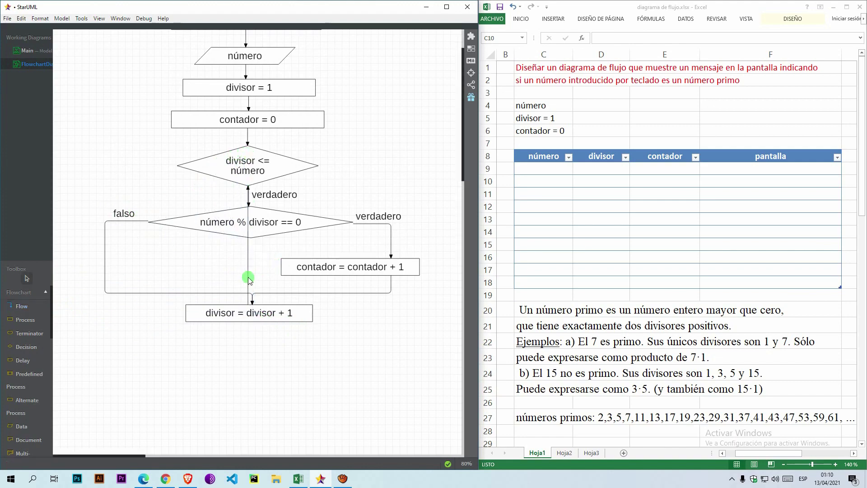
- Reroute the loop-back arrow from below divisor = divisor + 1 around the far left to the top of the divisor <= número decision
left_click_drag(78, 282, 77, 277)
left_click_drag(162, 307, 250, 340)
left_click_drag(194, 351, 203, 335)
left_click_drag(124, 191, 238, 143)
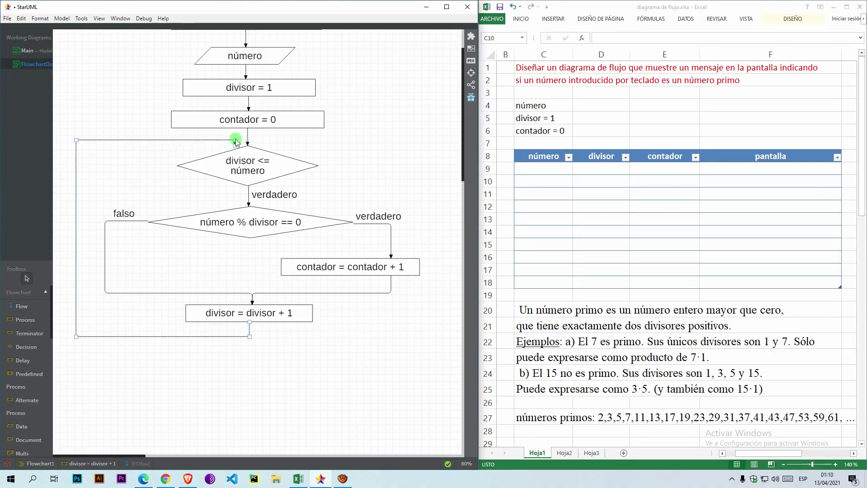
left_click_drag(242, 142, 238, 143)
left_click(377, 154)
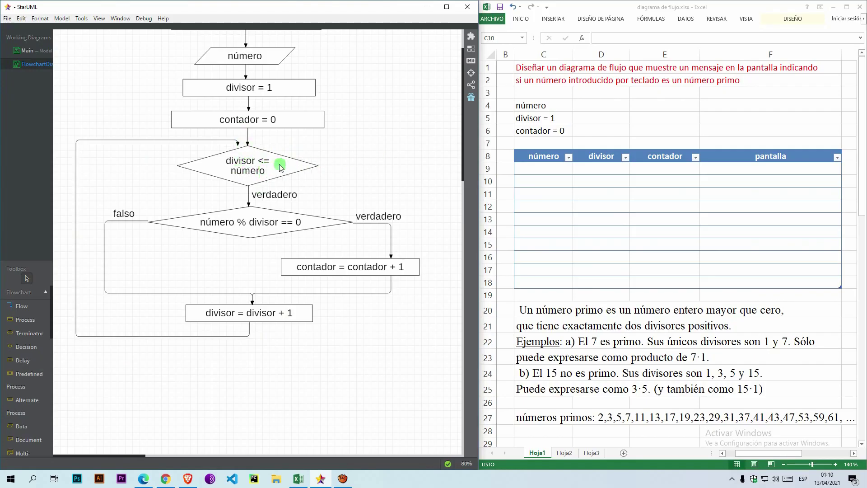
- Add a decision labelled "contador == 2" below divisor = divisor + 1 and align it under the flowchart's central column
left_click(28, 347)
left_click_drag(183, 377, 315, 416)
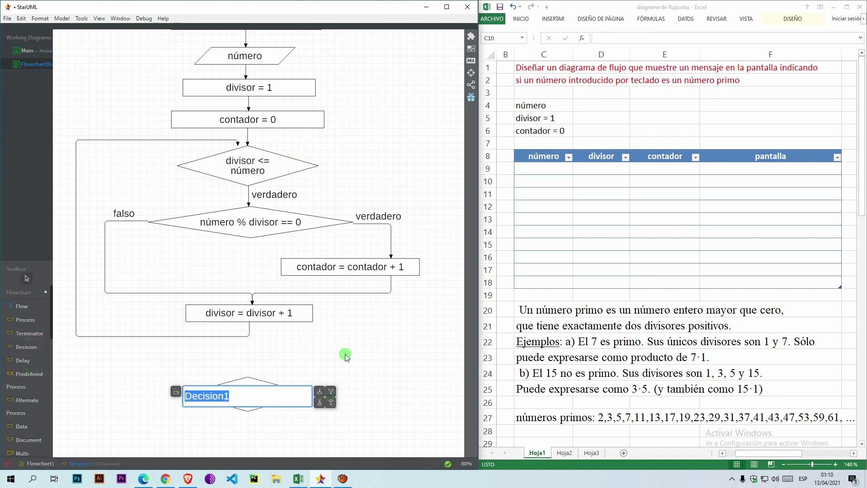
type("contador == 2")
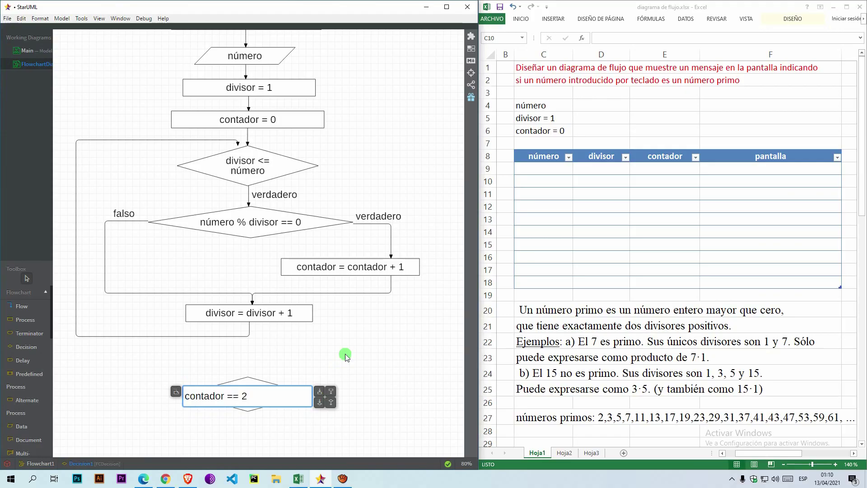
key("Return")
left_click_drag(281, 395, 286, 395)
left_click(302, 348)
- Draw a flow arrow from the divisor <= número decision to contador == 2, routed around the far right and into the top of contador == 2
left_click(31, 313)
left_click_drag(287, 163, 261, 395)
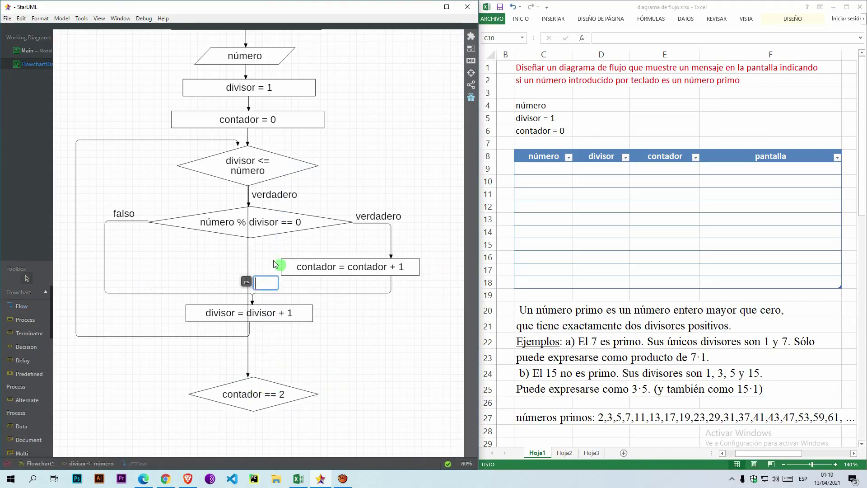
left_click_drag(248, 256, 436, 253)
left_click_drag(372, 186, 374, 166)
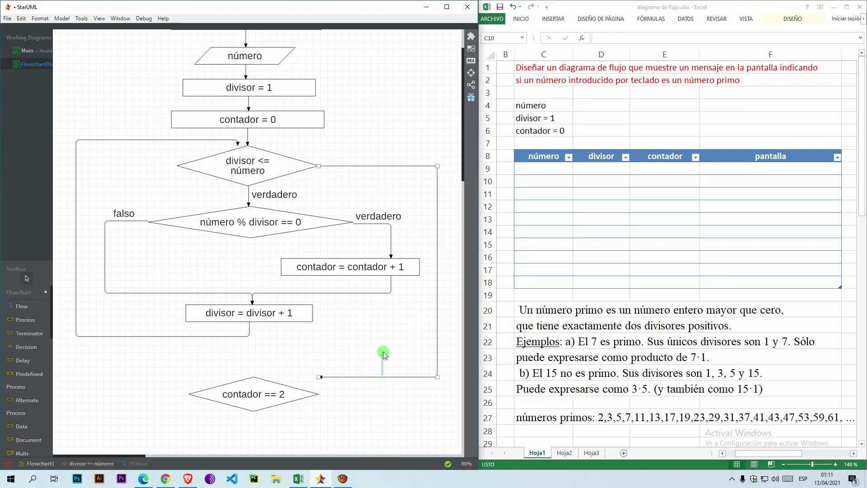
left_click_drag(387, 377, 253, 369)
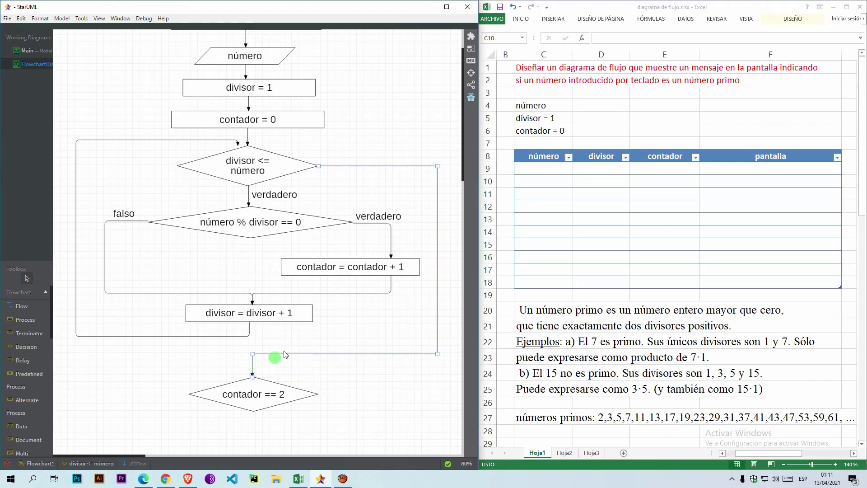
- Label the right branch of the divisor <= número decision "falso" and place the label above its horizontal segment
double_click(346, 167)
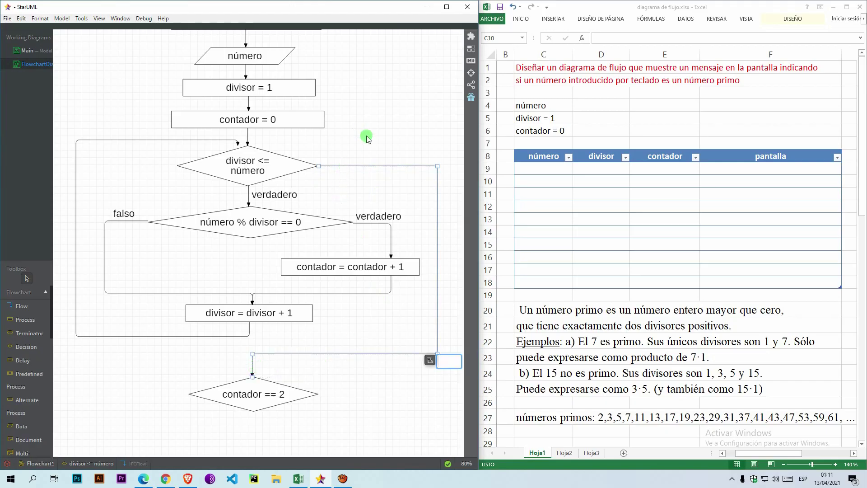
type("falso")
key("Return")
left_click(435, 357)
left_click_drag(342, 193, 366, 164)
left_click(400, 135)
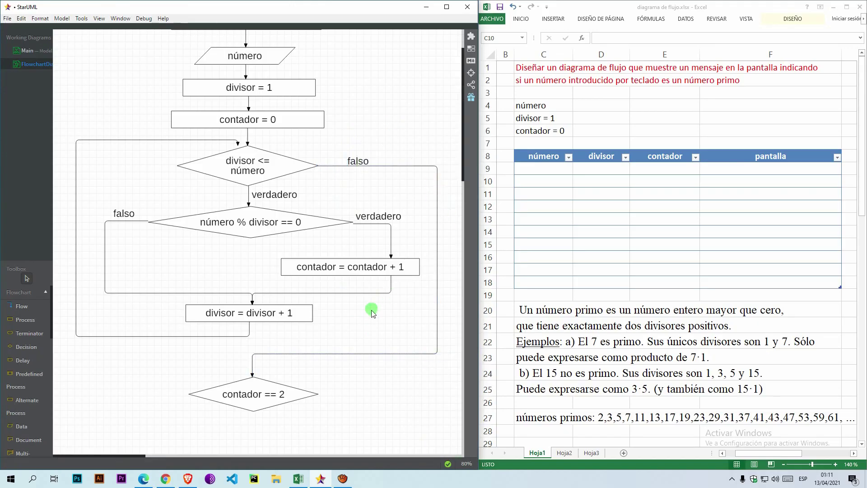
- Add a document shape reading "el número es primo", with quotation marks, below and to the right of the contador == 2 decision
scroll(355, 370, "down", 5)
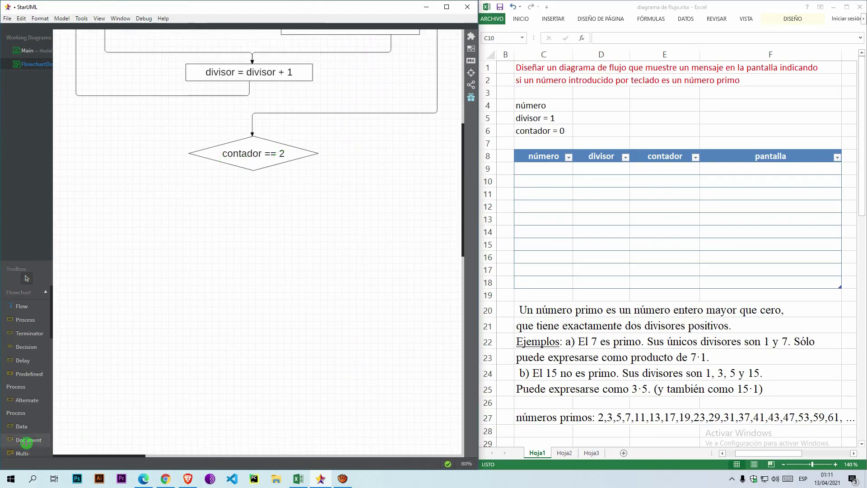
left_click(27, 442)
left_click_drag(281, 217, 416, 249)
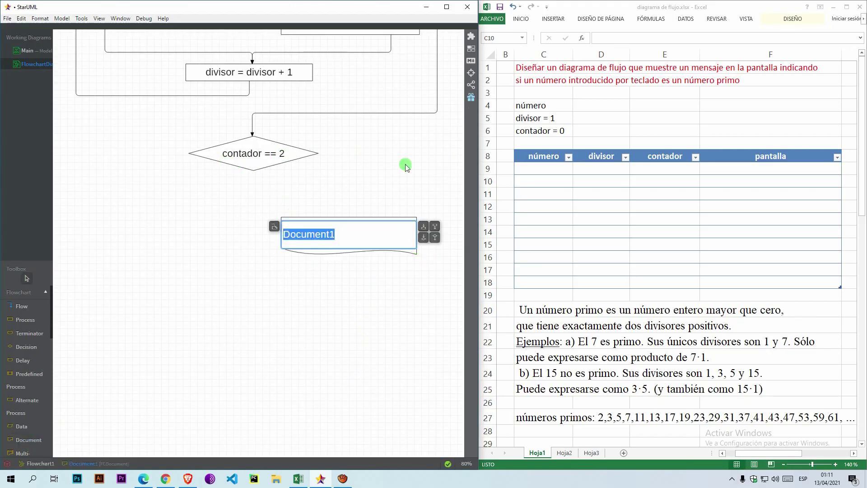
type("\"\"")
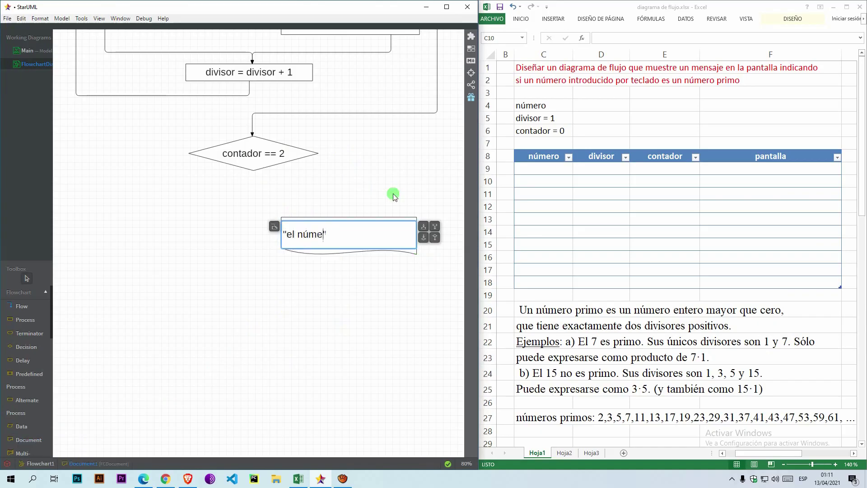
left_click(393, 195)
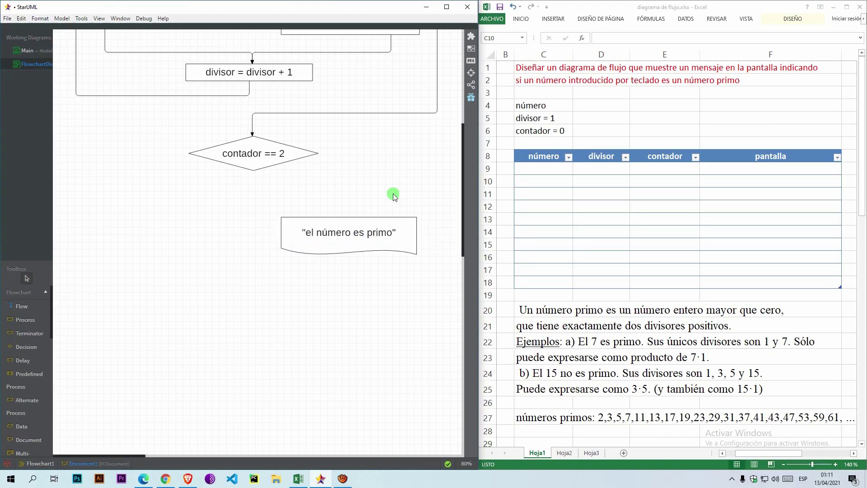
left_click_drag(389, 239, 412, 231)
left_click(364, 185)
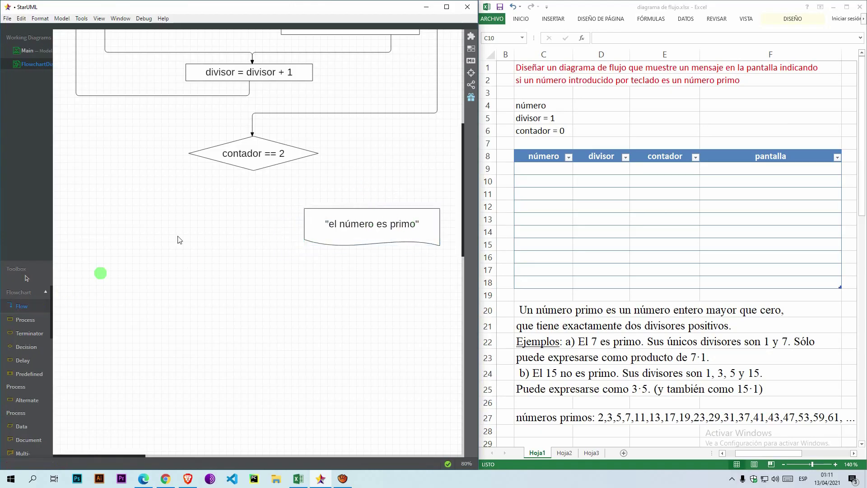
- Connect the right corner of contador == 2 to the top of the "el número es primo" document with a flow labelled "verdadero" above its horizontal segment
mouse_move(276, 157)
left_mouse_down()
mouse_move(358, 174)
mouse_move(375, 218)
left_mouse_up()
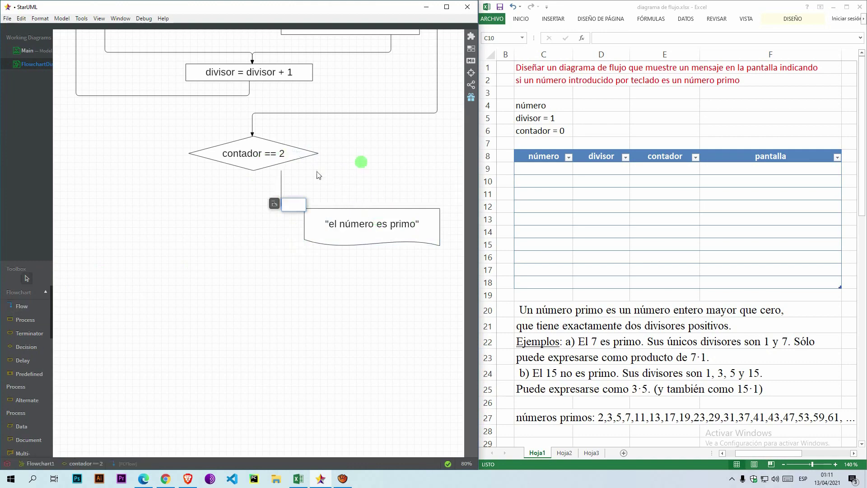
left_click_drag(281, 194, 374, 199)
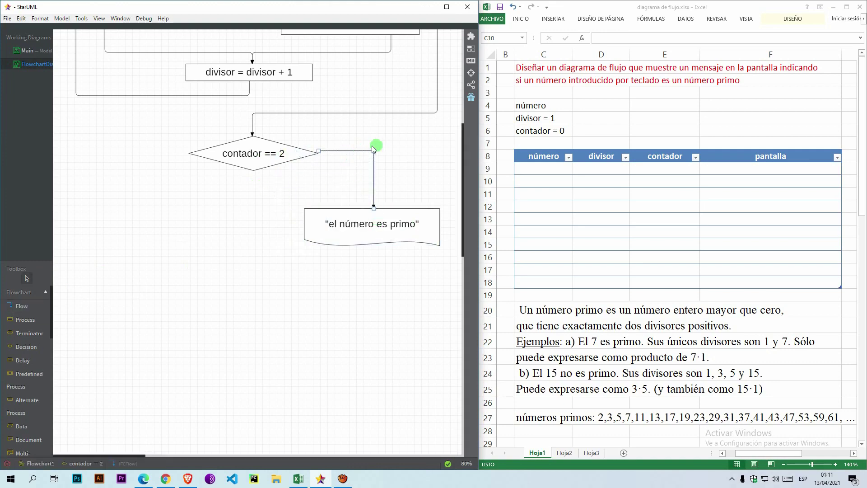
double_click(361, 151)
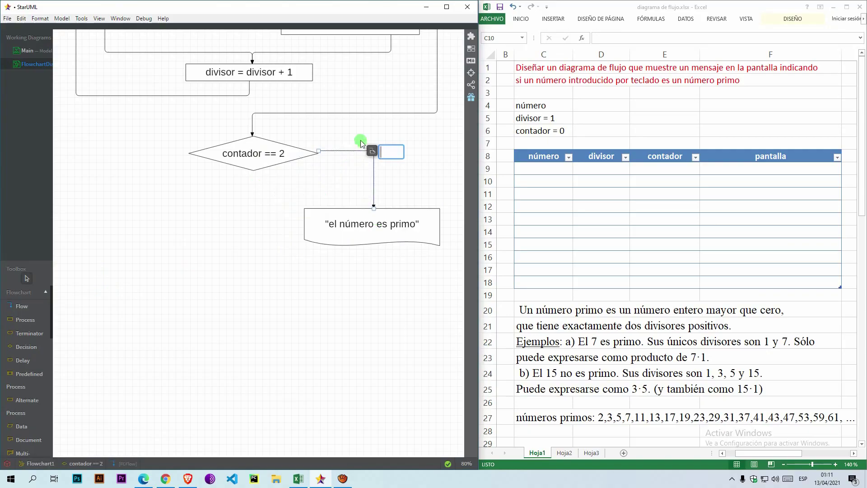
type("verdadero")
key("Return")
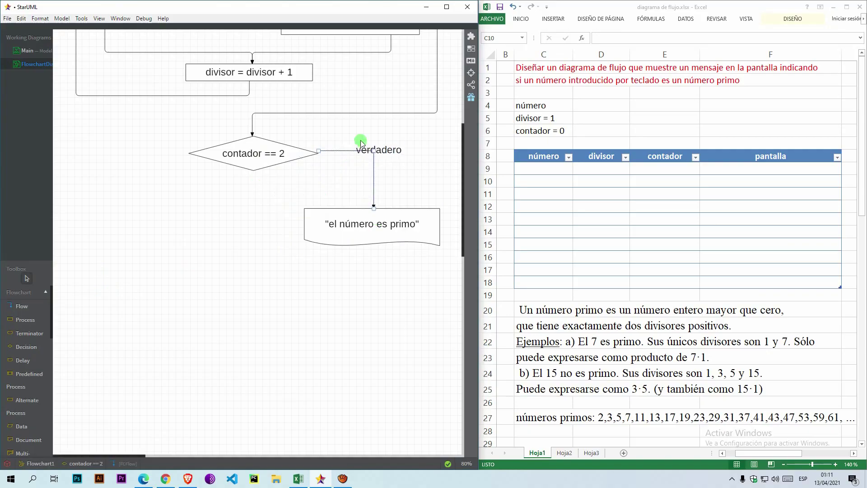
left_click_drag(404, 153, 364, 145)
left_click(406, 154)
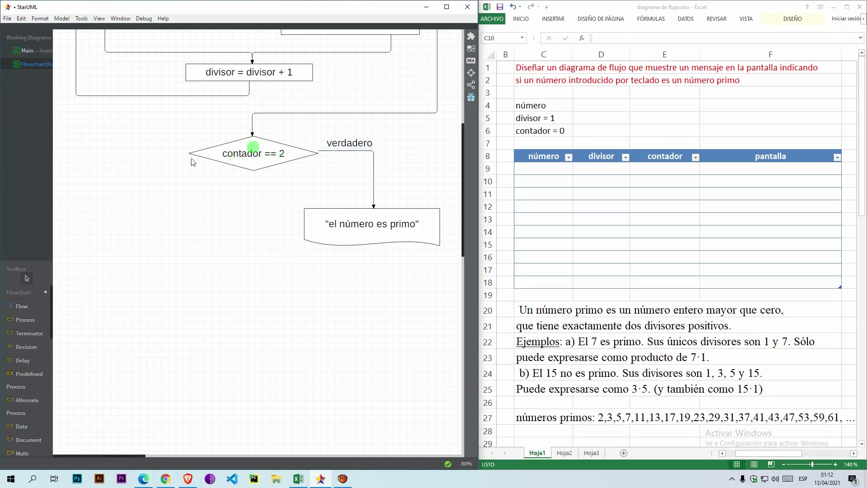
- Add a document shape reading "el número no es primo", with quotation marks, below and to the left of the contador == 2 decision
left_click(44, 440)
left_click_drag(73, 203, 203, 243)
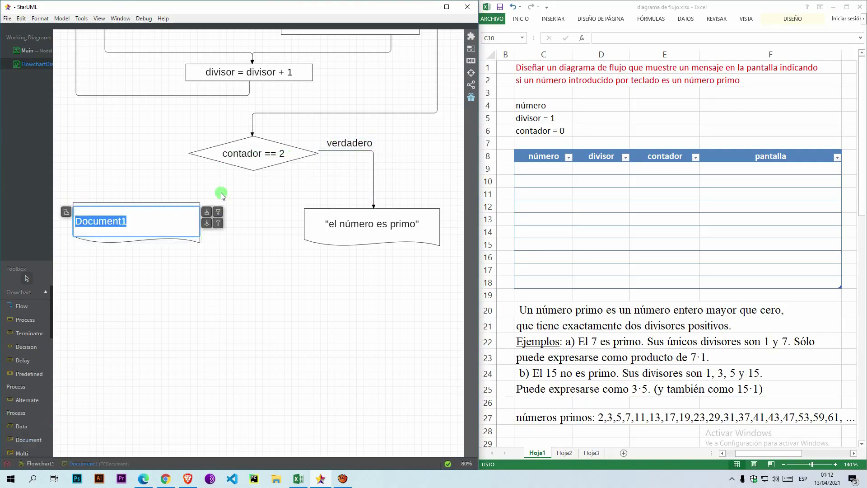
type("\"\"")
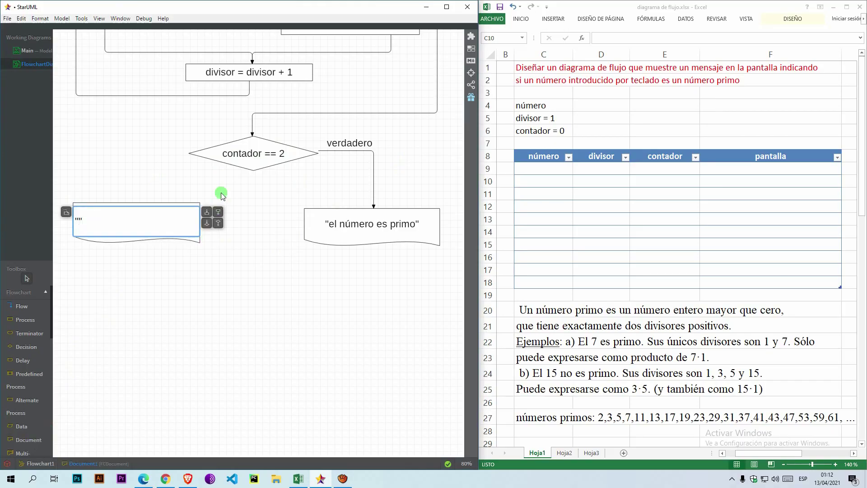
type("el número no es ")
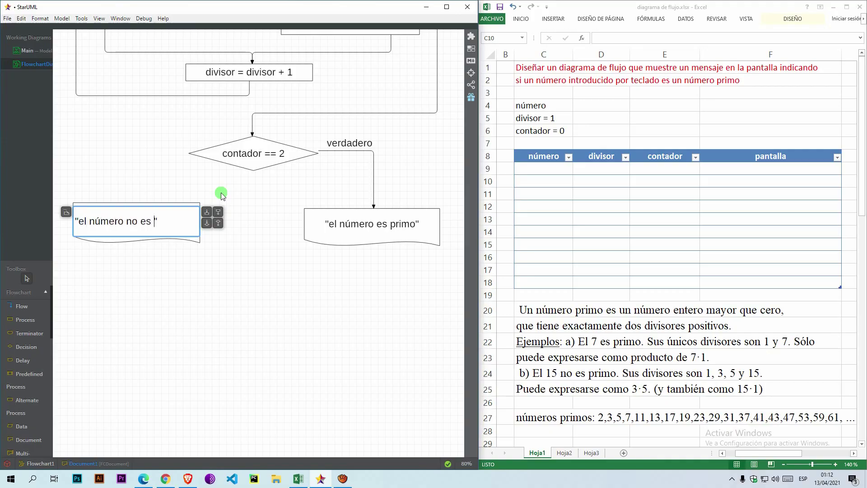
type("primo")
left_click(222, 195)
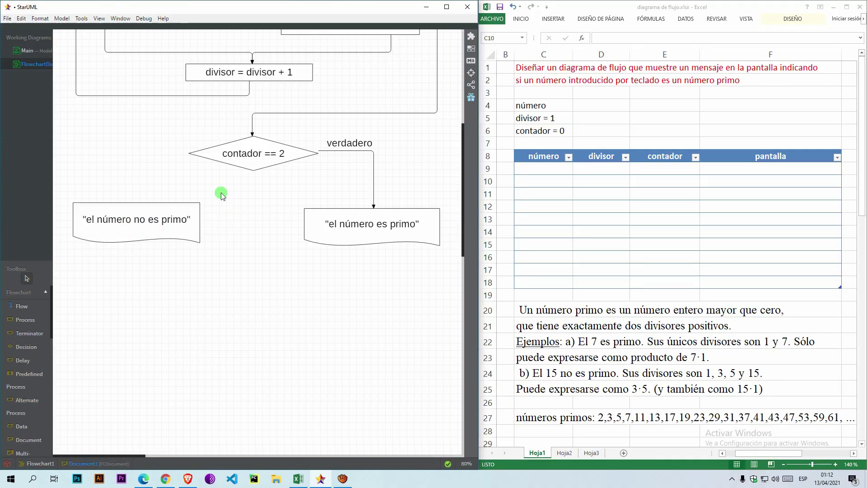
- Draw a flow arrow from the left corner of contador == 2 to the top of the "el número no es primo" document
left_click(21, 305)
mouse_move(211, 160)
left_mouse_down()
mouse_move(169, 161)
mouse_move(122, 222)
left_mouse_up()
left_click(226, 193)
left_click_drag(226, 193, 189, 186)
double_click(163, 174)
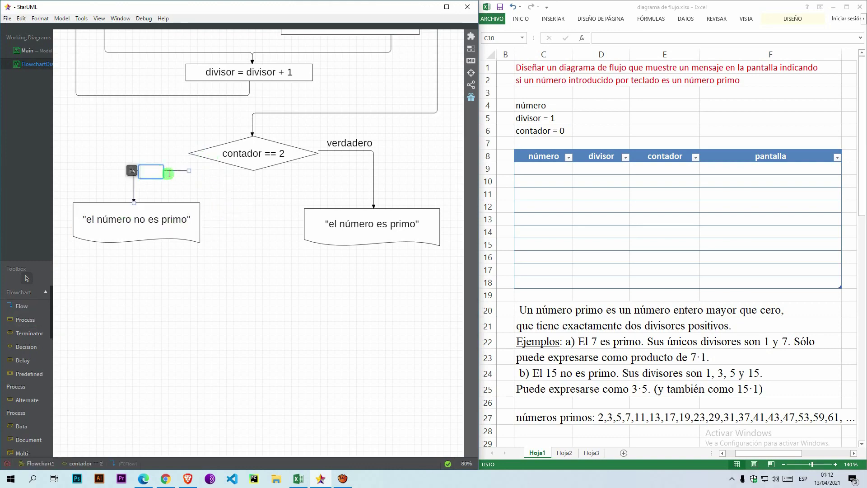
left_click_drag(171, 155, 171, 156)
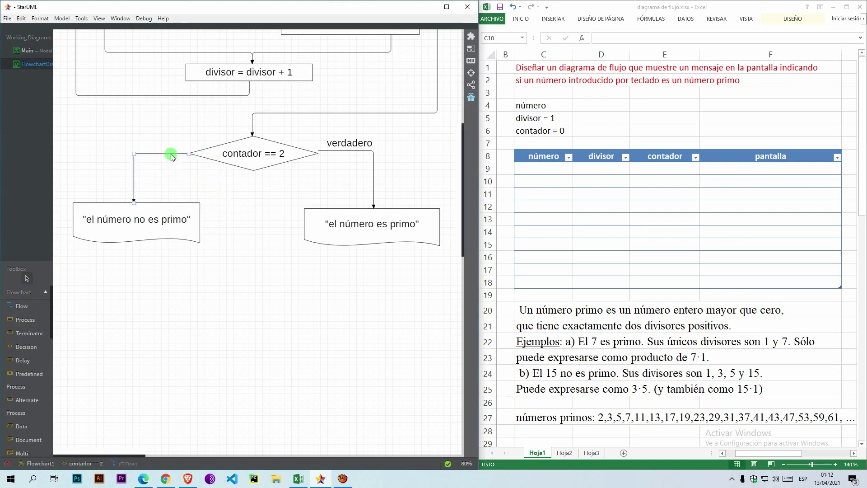
- Label the left branch of the contador == 2 decision "falso" and place the label above its horizontal segment
double_click(171, 156)
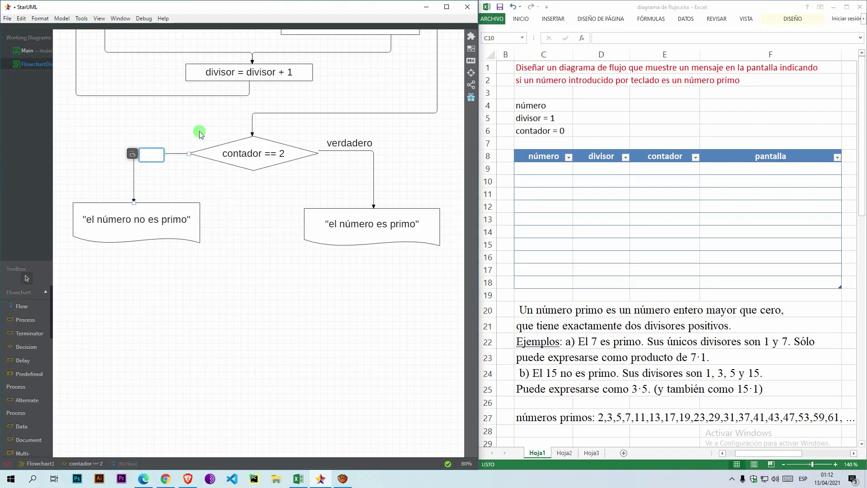
type("falso")
key("Return")
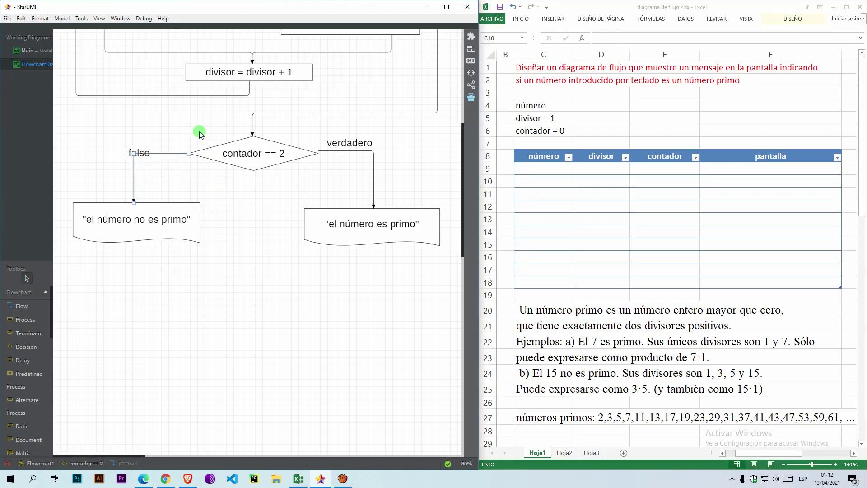
left_click(136, 152)
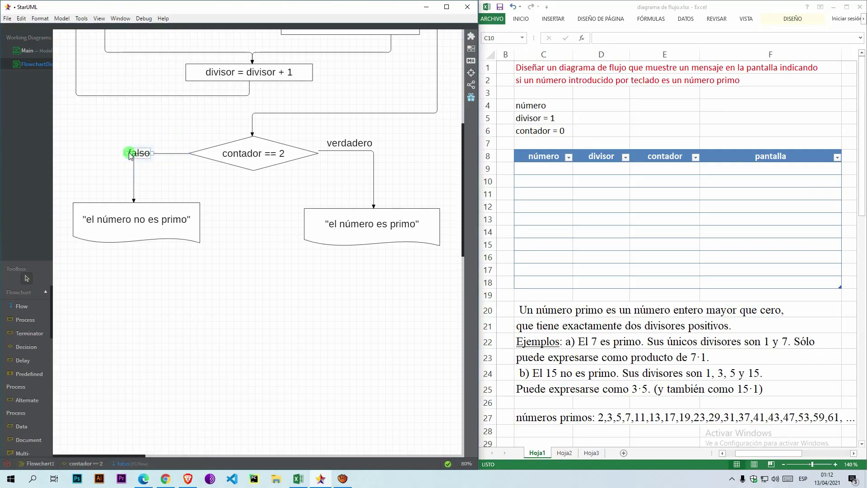
left_click_drag(142, 153, 158, 150)
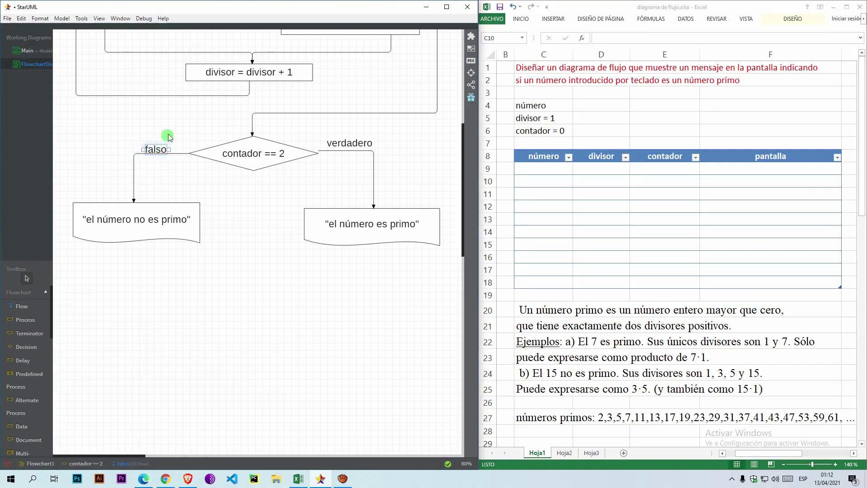
left_click(264, 243)
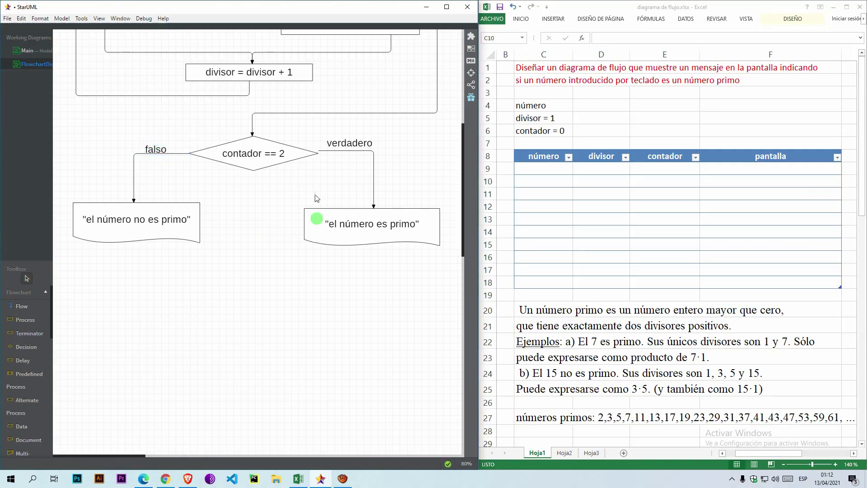
- Add a terminator labelled "Fin" centred below the two message documents
left_click(41, 333)
left_click_drag(218, 301, 279, 318)
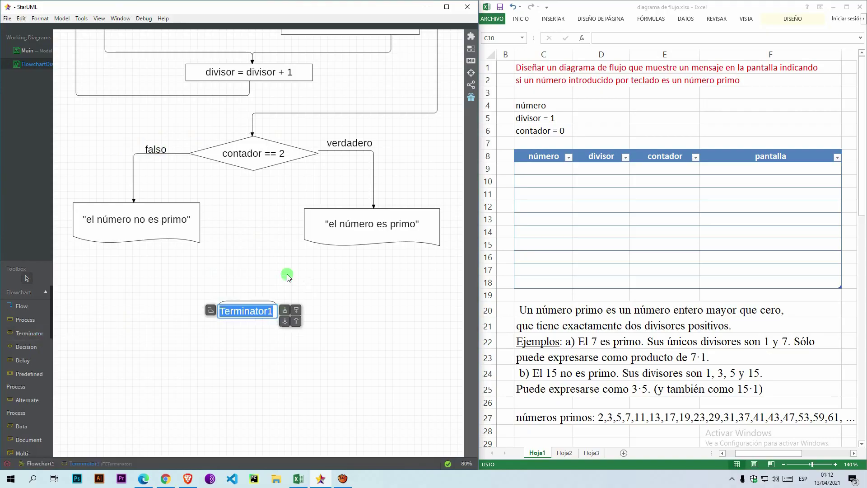
type("Fin")
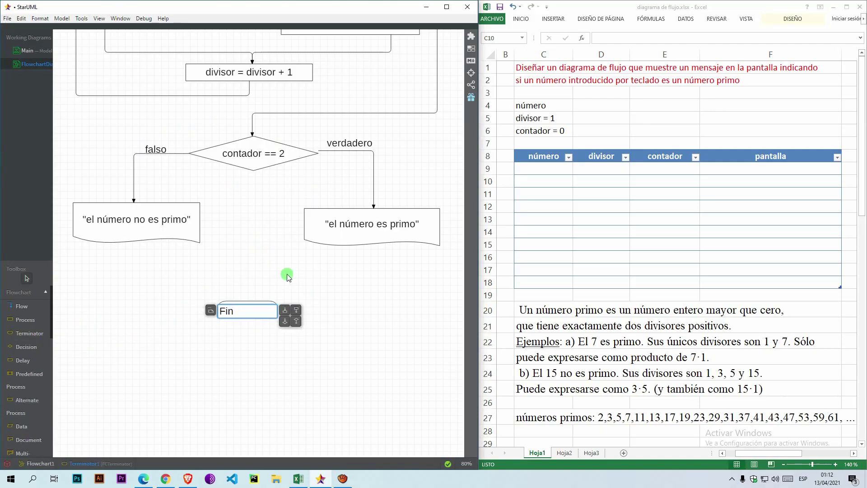
left_click(286, 273)
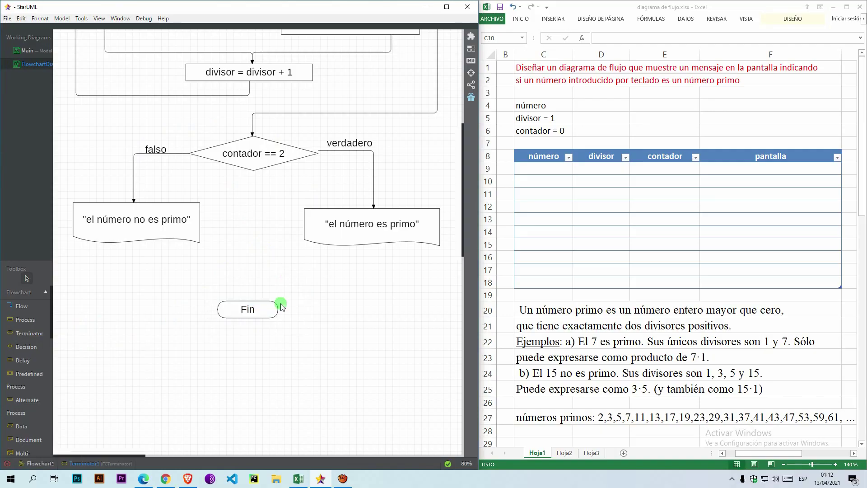
- Draw an unlabelled flow arrow from the bottom of the "el número no es primo" document to the left side of Fin
left_click(23, 309)
left_click_drag(135, 226, 232, 306)
left_click(163, 263)
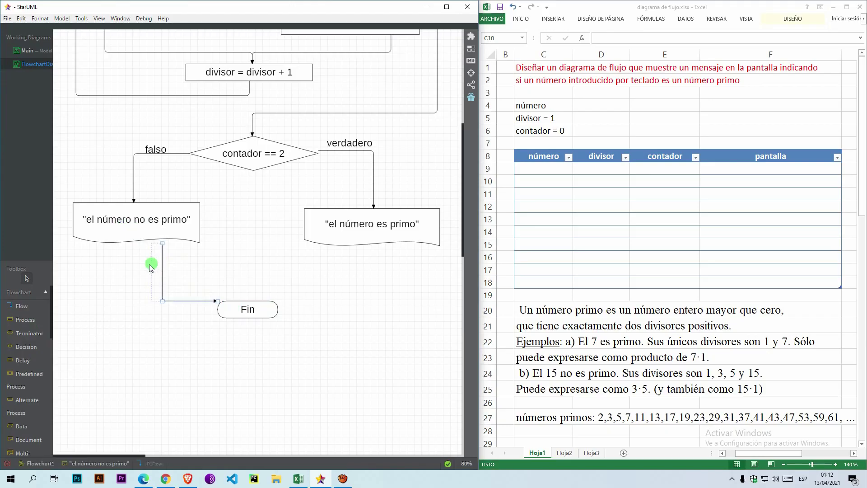
left_click_drag(135, 269, 136, 268)
left_click_drag(190, 301, 192, 309)
- Draw an unlabelled flow arrow from the bottom of the "el número es primo" document to the right side of Fin
left_click(22, 306)
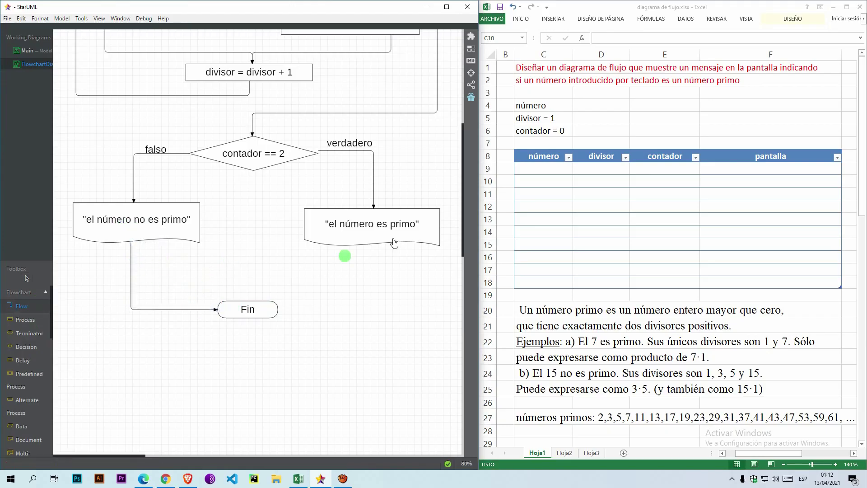
left_click_drag(390, 224, 267, 306)
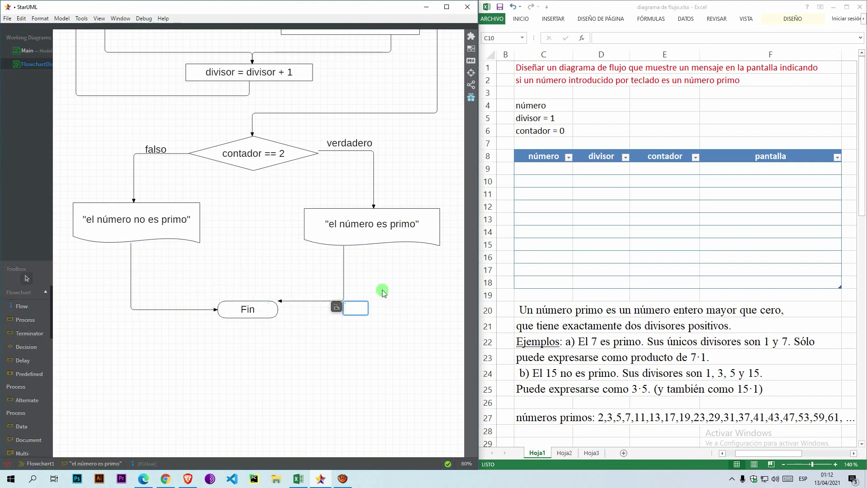
left_click_drag(352, 274, 378, 268)
left_click_drag(331, 311, 333, 309)
left_click(366, 376)
scroll(367, 376, "up", 7)
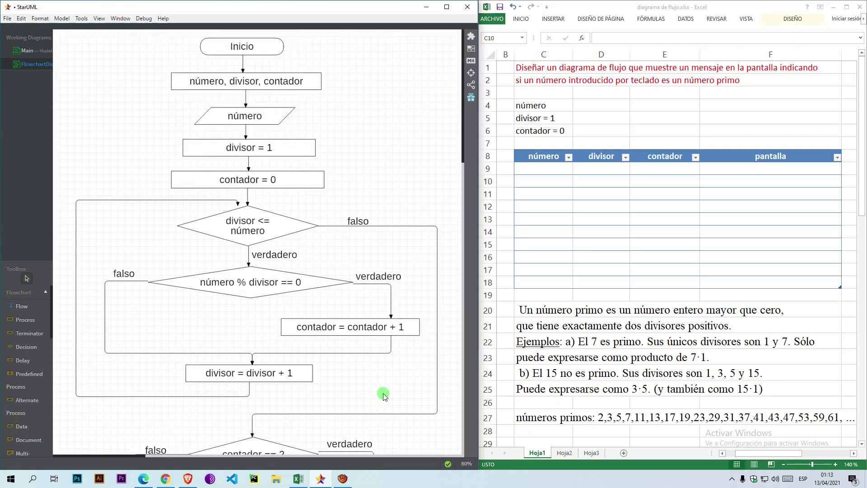
scroll(383, 395, "down", 4)
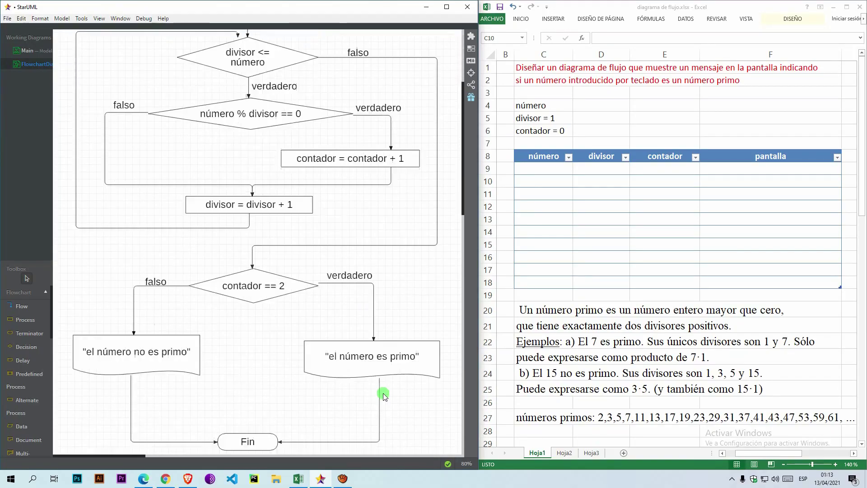
scroll(383, 395, "down", 1)
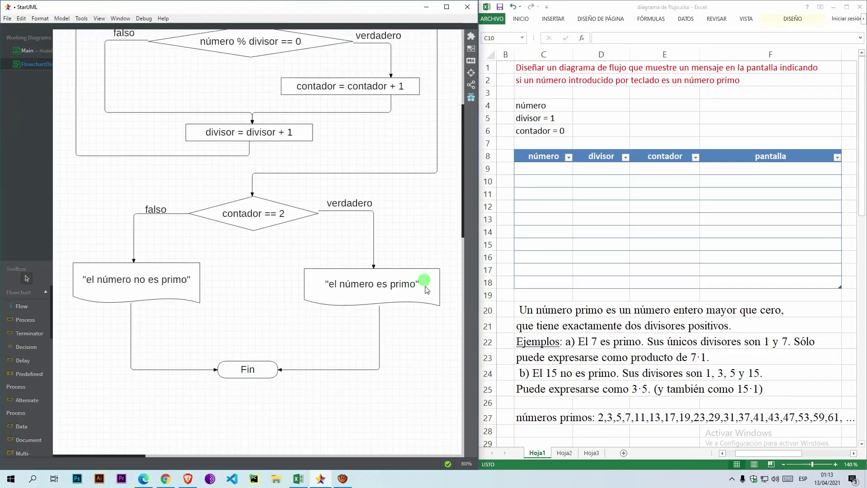
- In Excel, start the trace table by entering 3 as the número value in cell C9
scroll(424, 280, "up", 4)
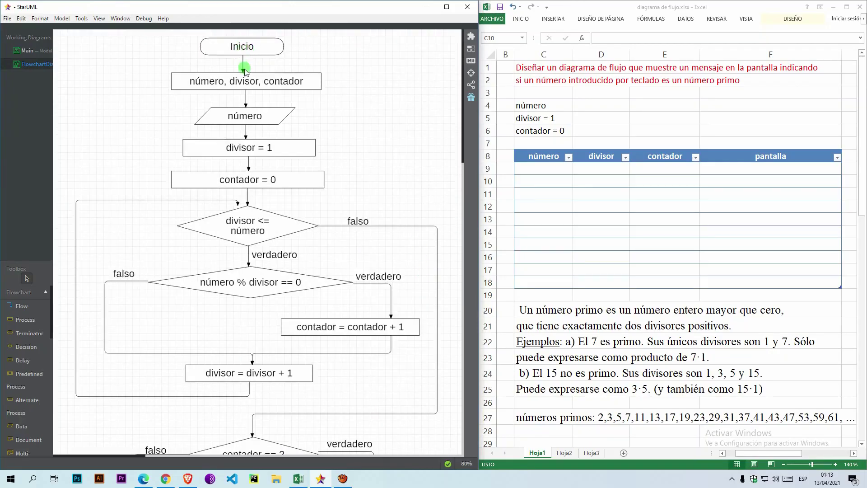
left_click(237, 82)
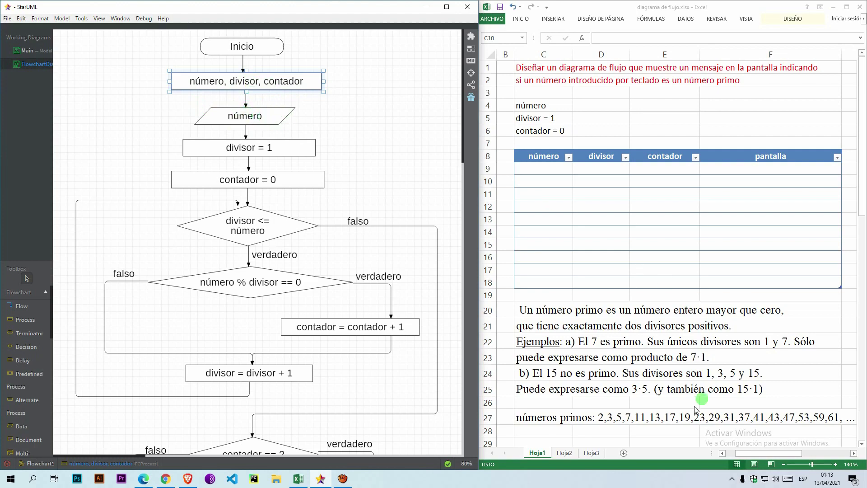
left_click(548, 170)
type("3")
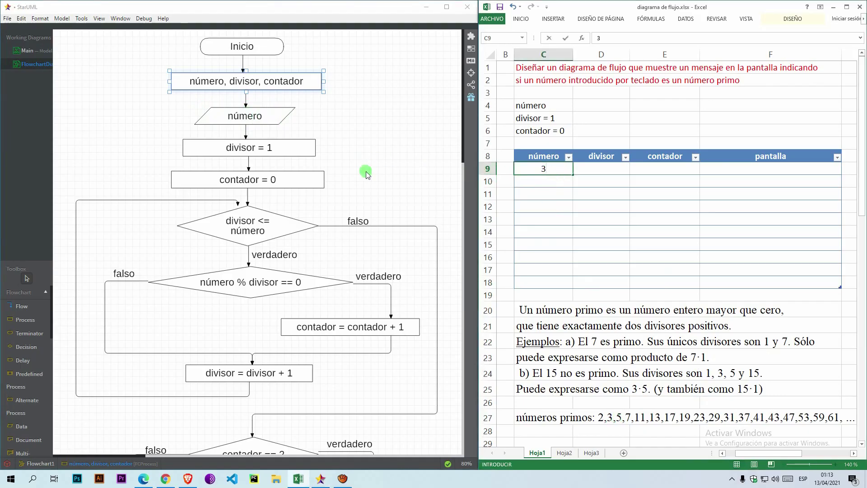
- Fill in the starting values for the first trace row: divisor 1 in D9 and contador 0 in E9
left_click(365, 146)
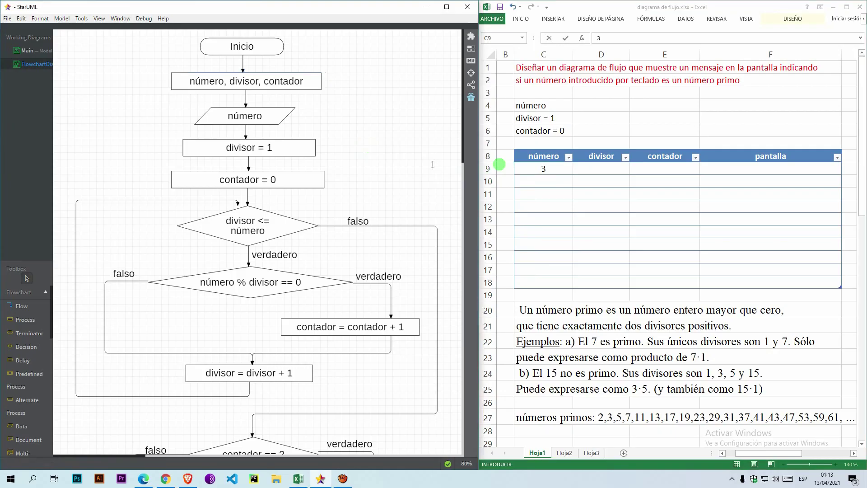
scroll(348, 187, "down", 4)
scroll(347, 189, "down", 2)
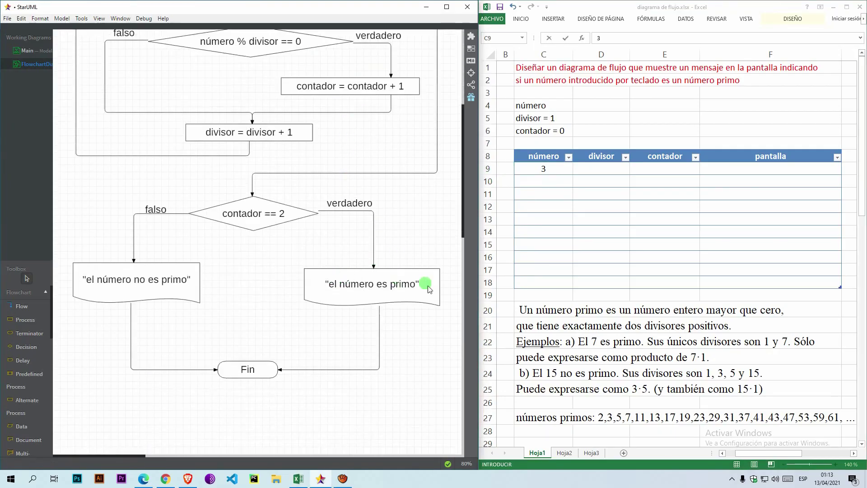
scroll(411, 341, "up", 5)
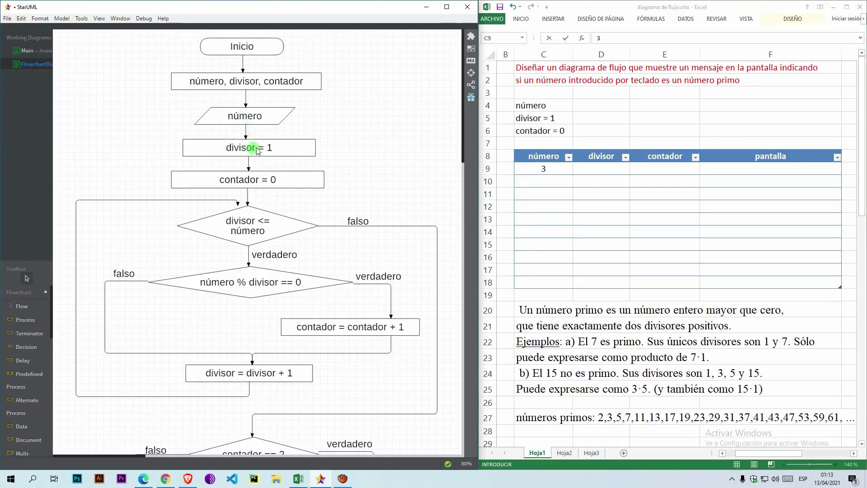
left_click(599, 170)
left_click(598, 168)
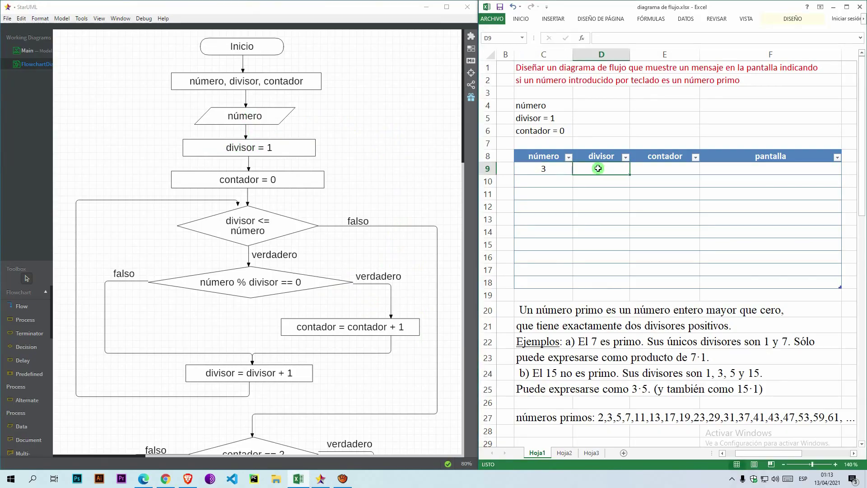
type("1")
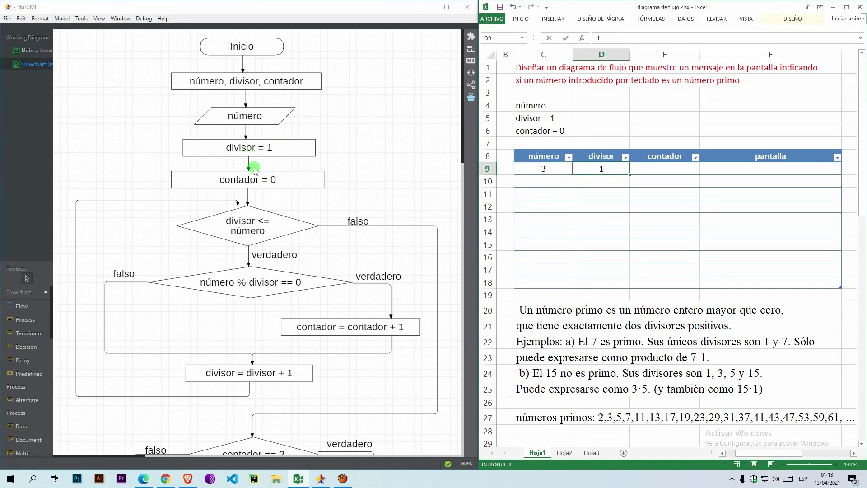
left_click(271, 182)
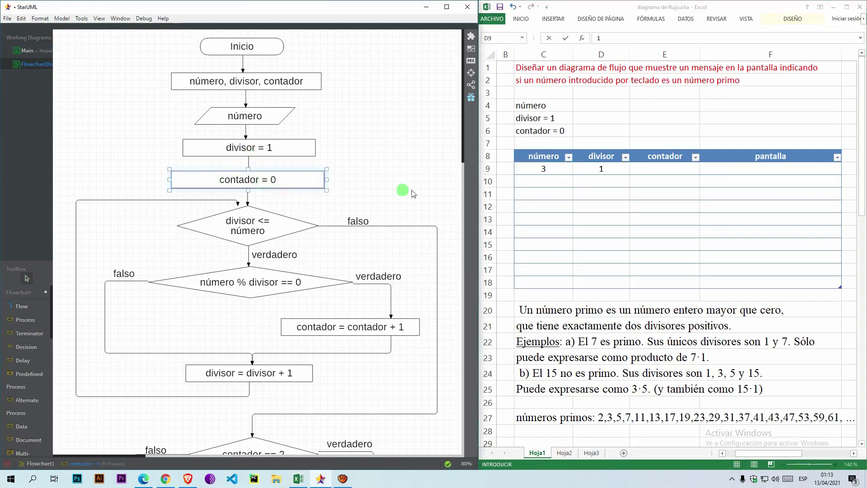
left_click(665, 173)
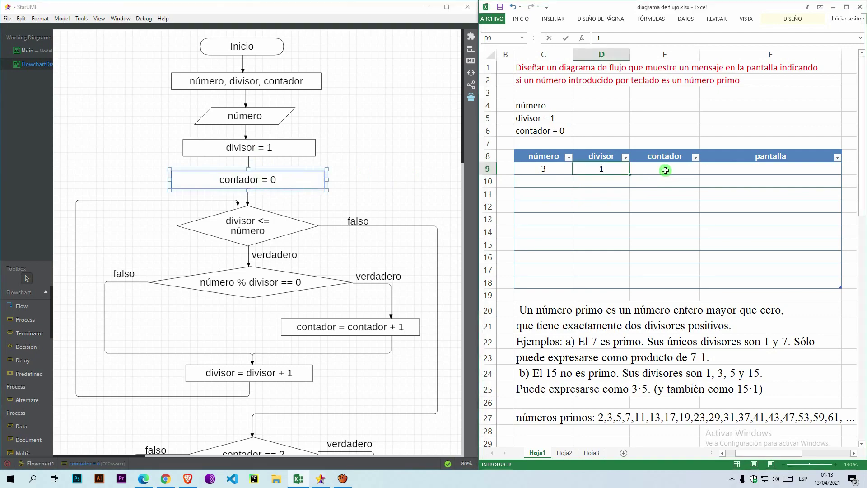
left_click(665, 171)
type("0")
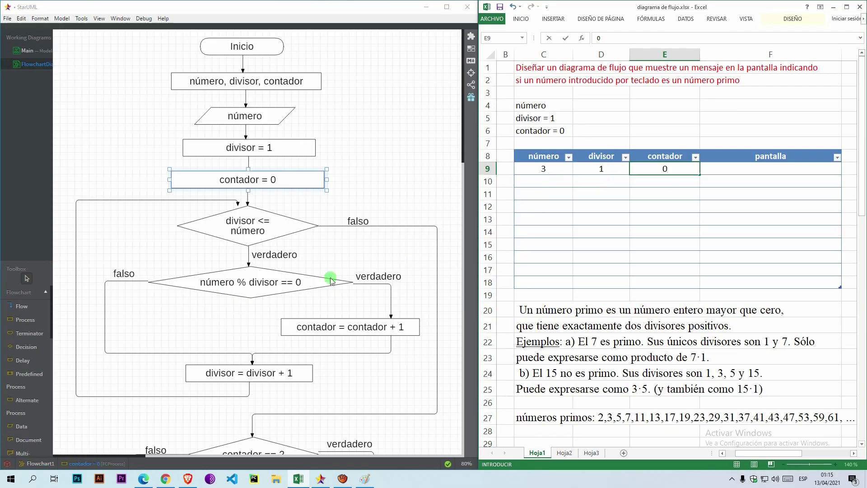
- Switch to Paint and handwrite the division 3 ÷ 1 with quotient 3 and remainder 0, using the brush
left_click(365, 479)
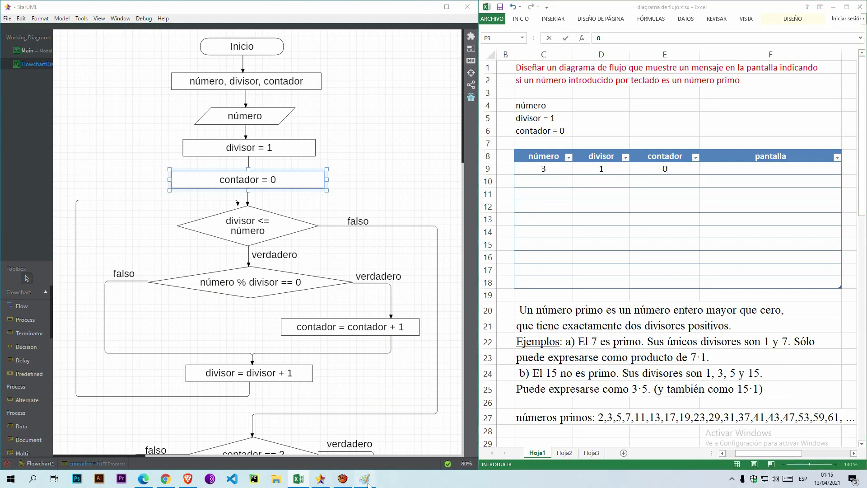
left_click(601, 318)
mouse_move(534, 364)
left_mouse_down()
mouse_move(575, 375)
mouse_move(564, 373)
mouse_move(565, 392)
left_mouse_up()
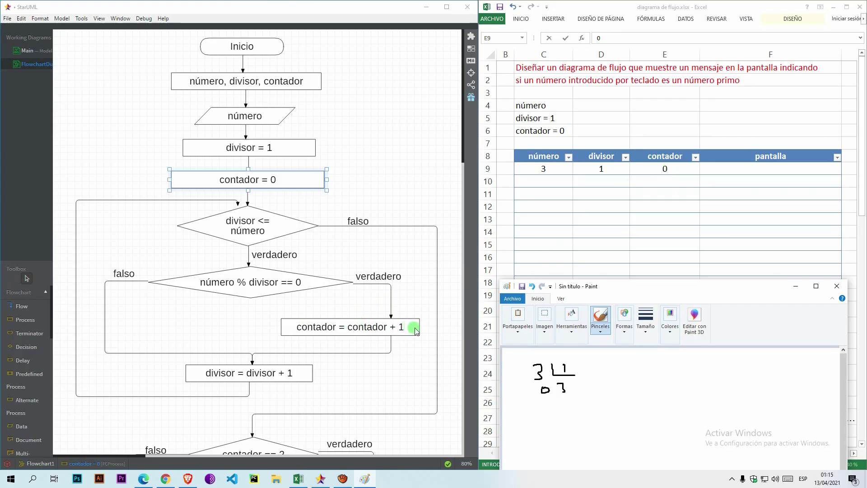
- Back in Excel, record the first loop pass in row 10 with contador 1 and divisor 2
left_click(665, 183)
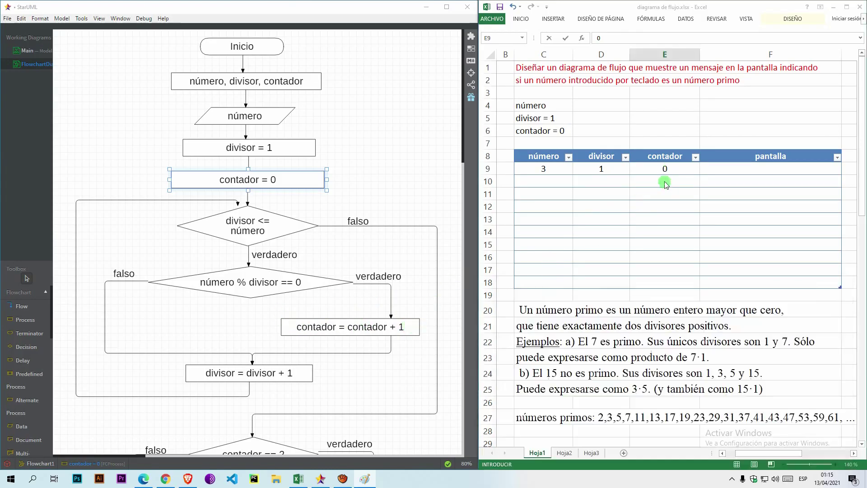
left_click(665, 182)
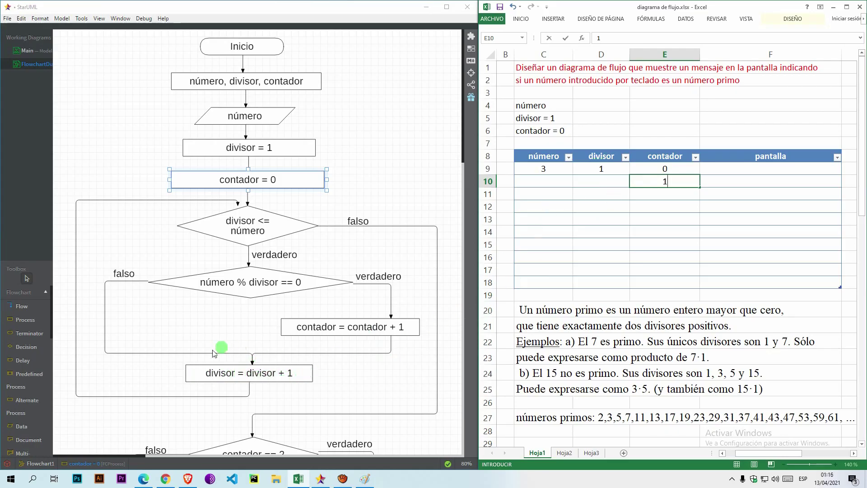
left_click(609, 182)
type("2")
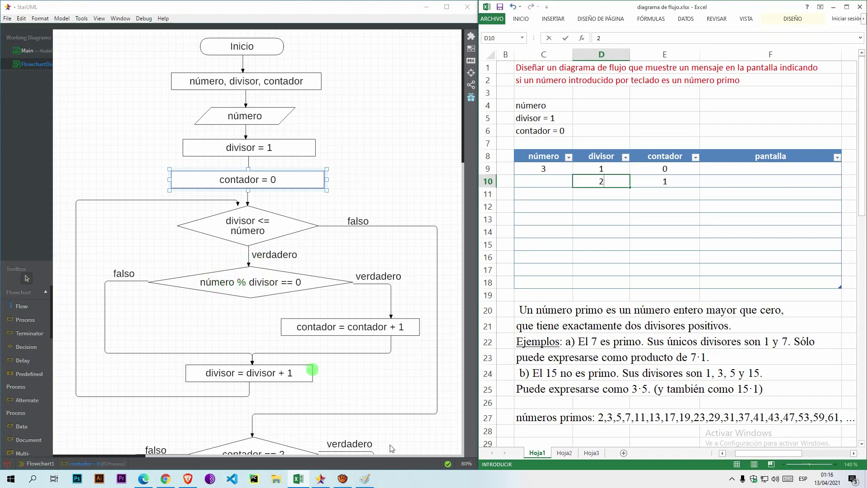
- In Paint, erase the old figures and handwrite the division 3 ÷ 2 with quotient 1 and remainder 1
left_click(365, 479)
left_click(572, 318)
left_click(564, 367)
mouse_move(557, 368)
left_mouse_down()
mouse_move(537, 389)
mouse_move(557, 389)
mouse_move(531, 371)
mouse_move(574, 371)
mouse_move(534, 393)
left_mouse_up()
left_click(600, 314)
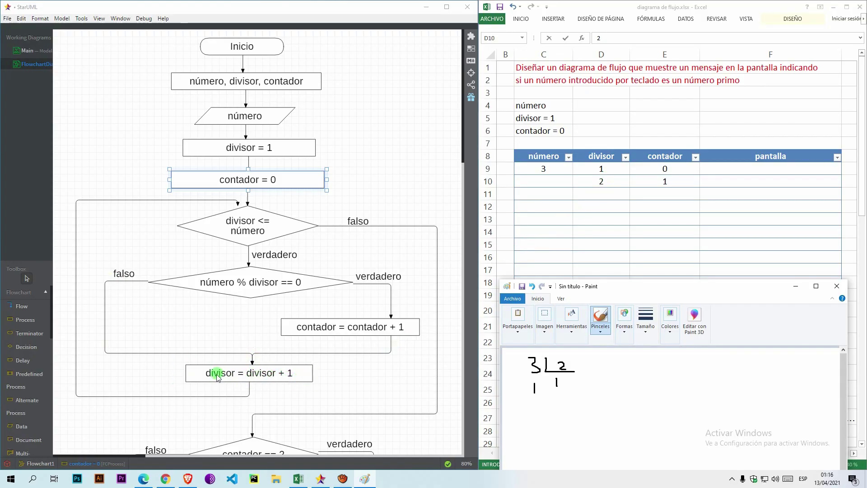
- Enter divisor 3 in cell D11 in Excel, and rework the Paint division as 3 ÷ 3 with quotient 1 and remainder 0
left_click(607, 195)
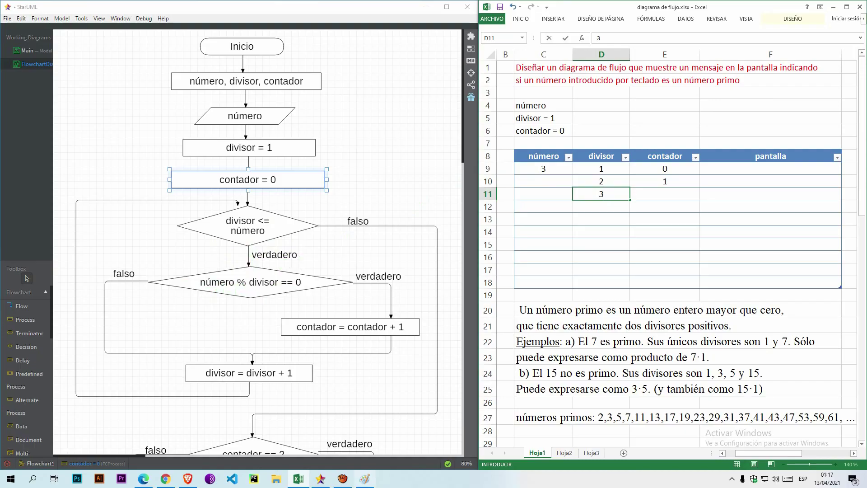
left_click(370, 477)
left_click(572, 332)
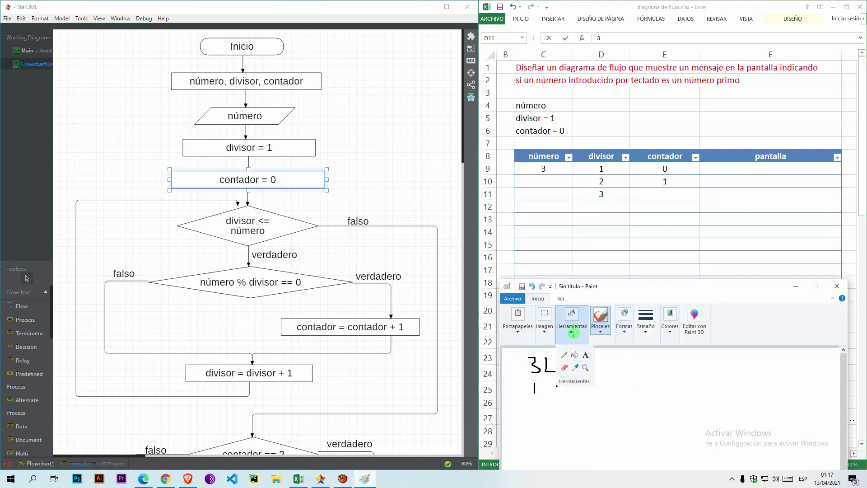
left_click(564, 368)
mouse_move(557, 354)
left_mouse_down()
mouse_move(526, 372)
mouse_move(564, 371)
mouse_move(530, 399)
mouse_move(537, 393)
left_mouse_up()
left_click(600, 319)
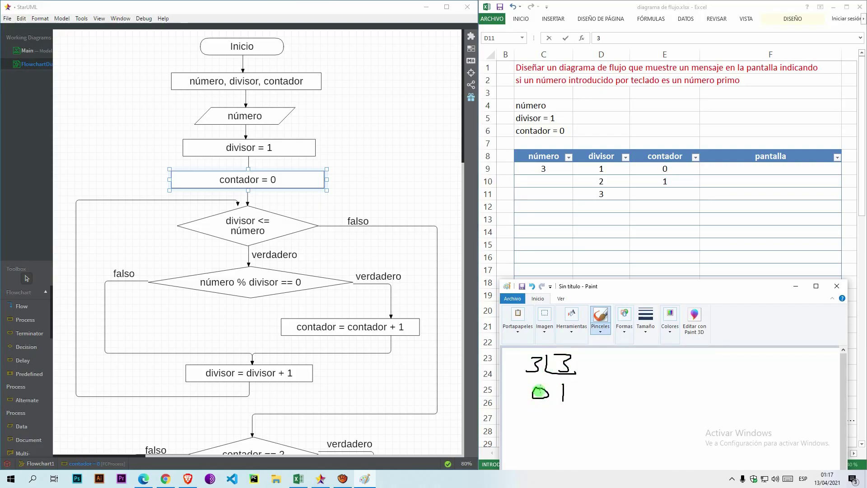
- Record the third loop pass in the Excel trace table with contador 2 in E11 and divisor 4 in D12
left_click(277, 281)
left_click(658, 195)
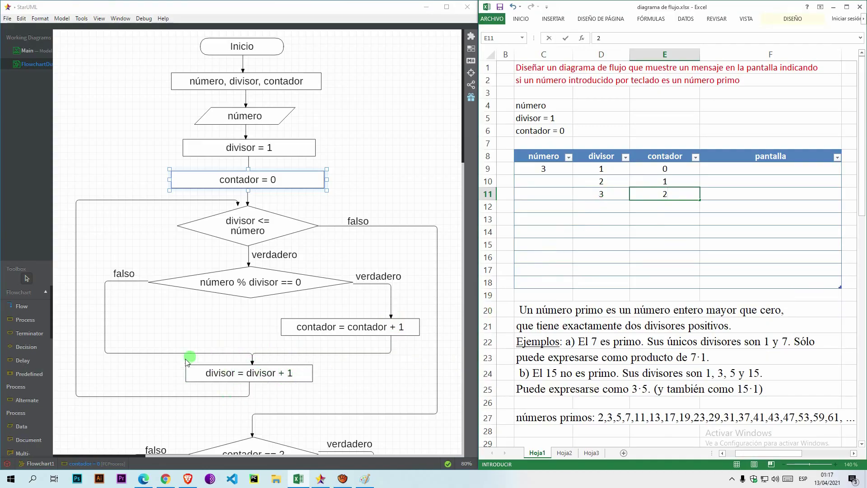
left_click(598, 207)
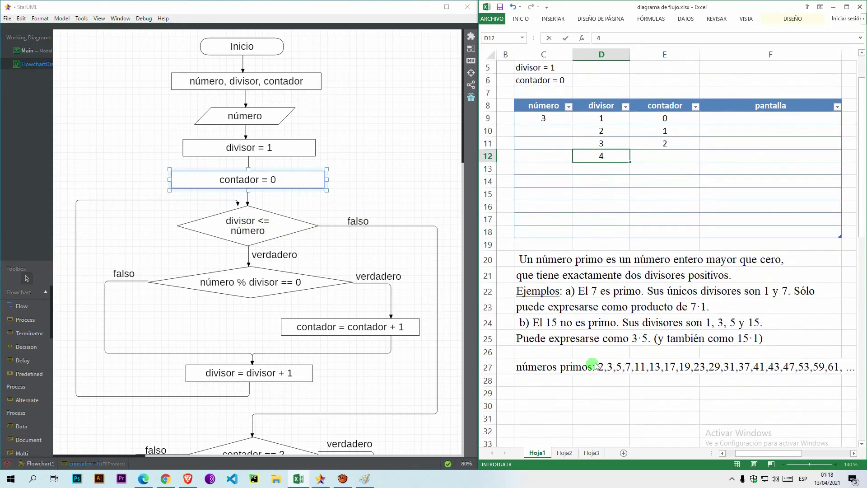
- Follow the flowchart's final decision and enter the output "el número es primo" in the pantalla column, cell F9
left_click(271, 414)
scroll(271, 413, "down", 3)
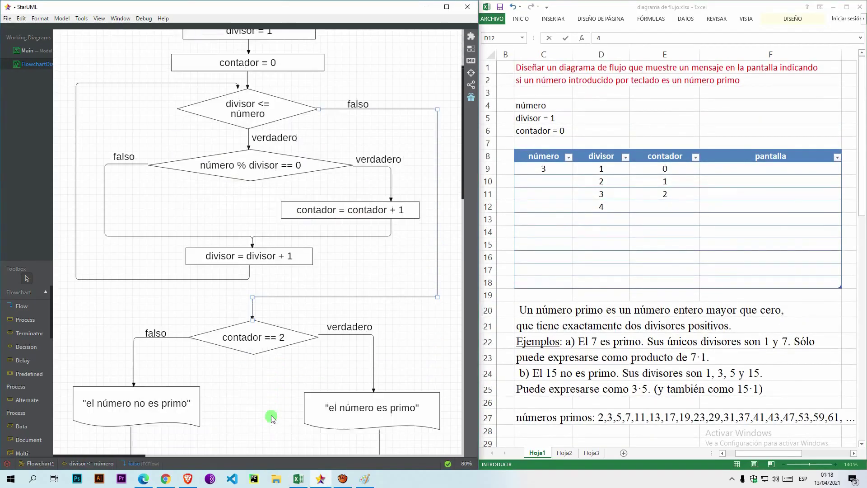
scroll(258, 328, "down", 5)
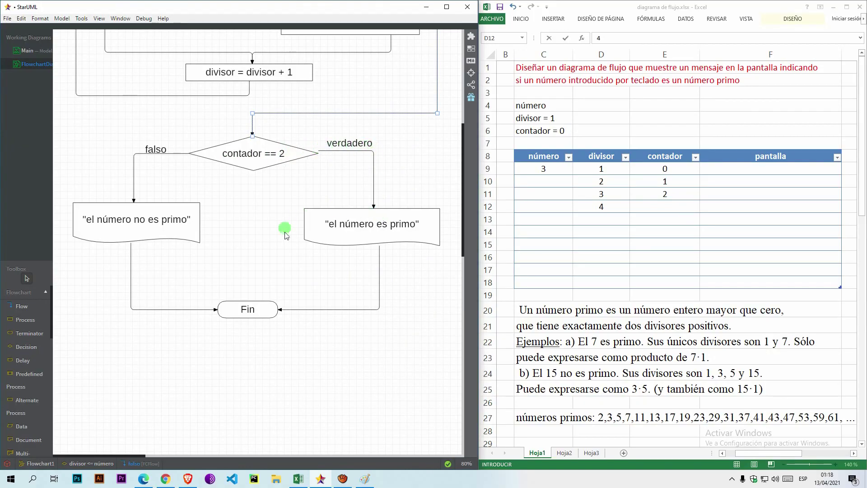
left_click(730, 167)
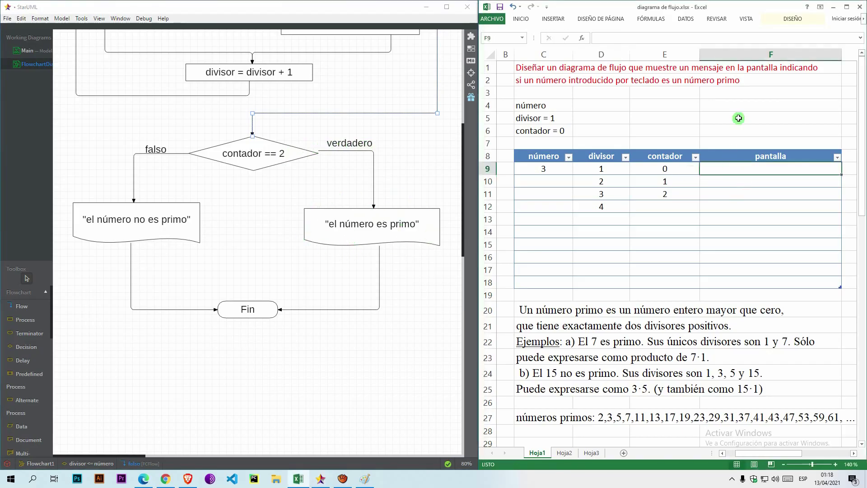
type("el n")
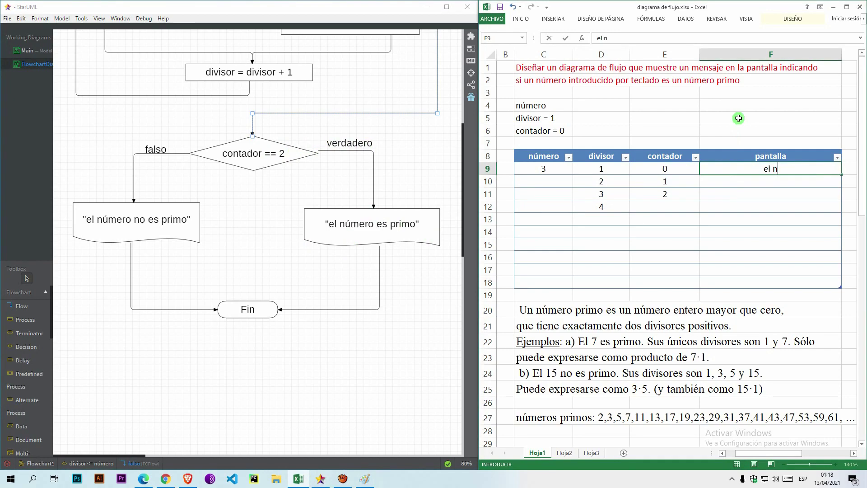
type("úmero es primo")
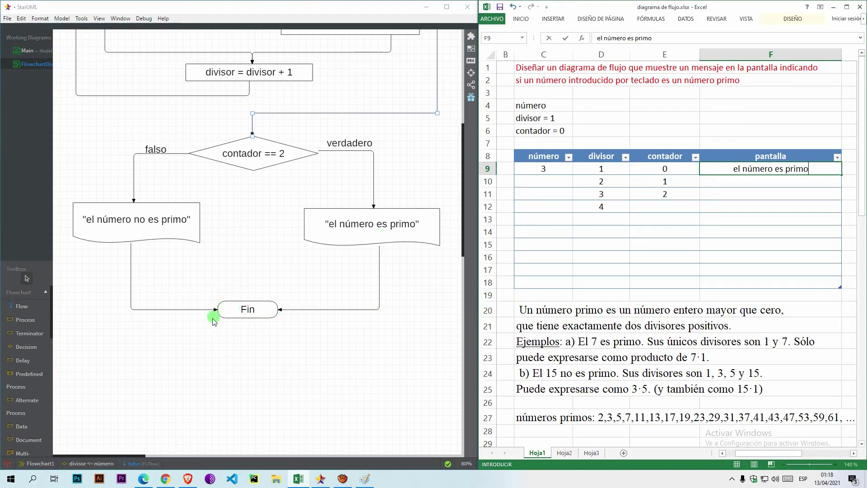
left_click(551, 172)
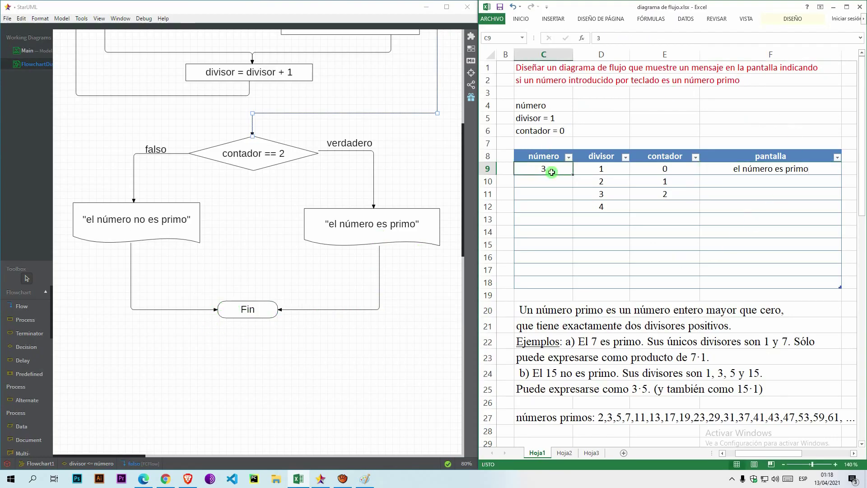
left_click(814, 172)
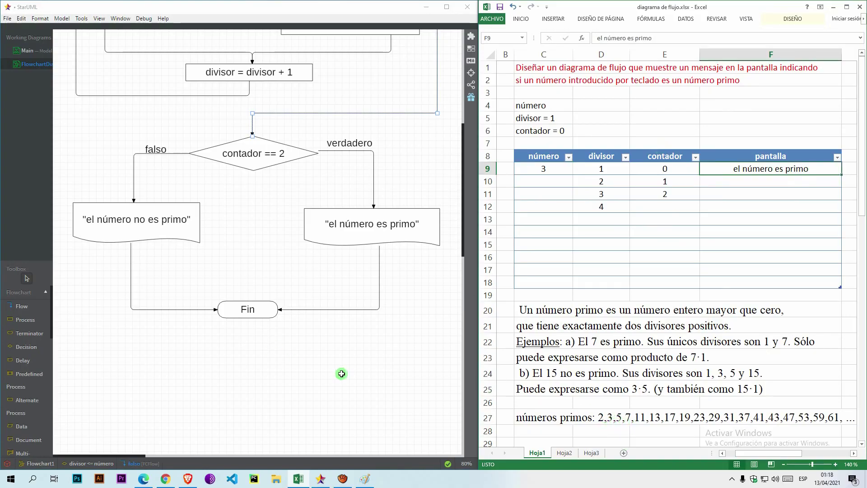
- Start a second trace in row 14 with número 4, divisor 1 and contador 0
left_click(374, 333)
scroll(384, 357, "up", 6)
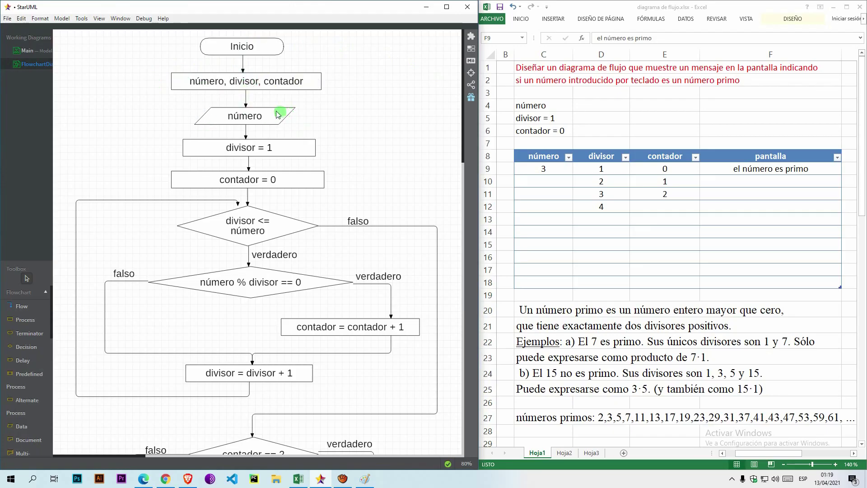
left_click(538, 233)
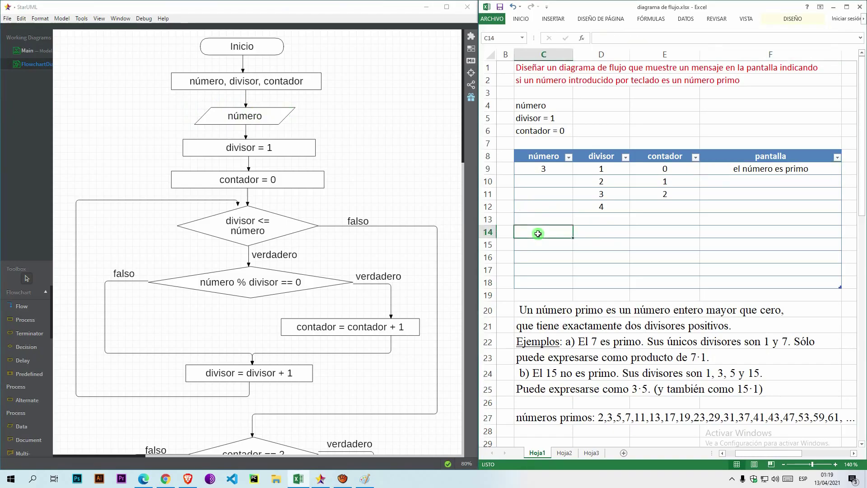
type("4")
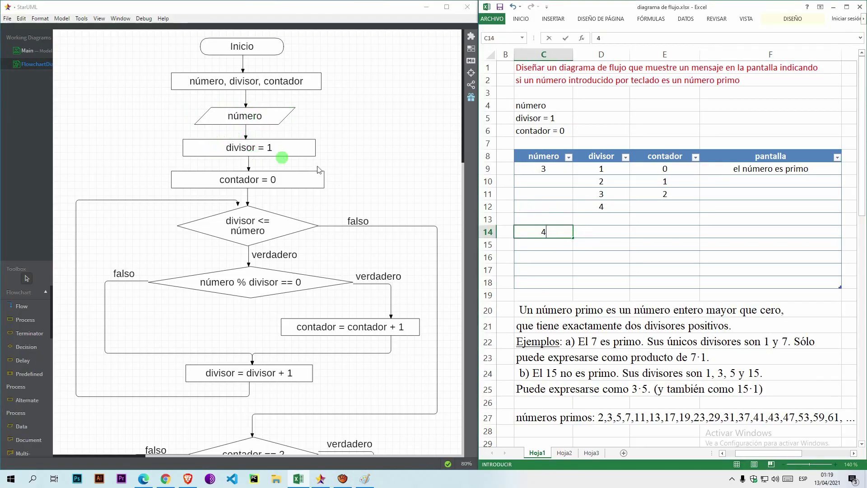
left_click(595, 233)
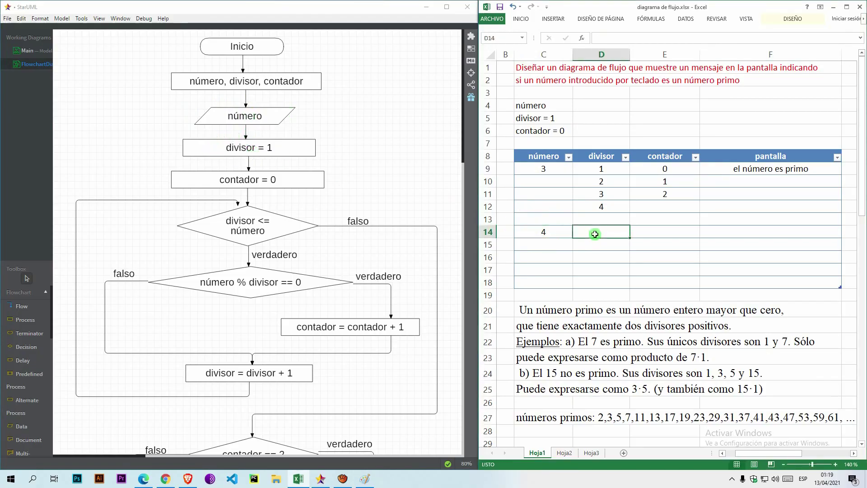
type("1")
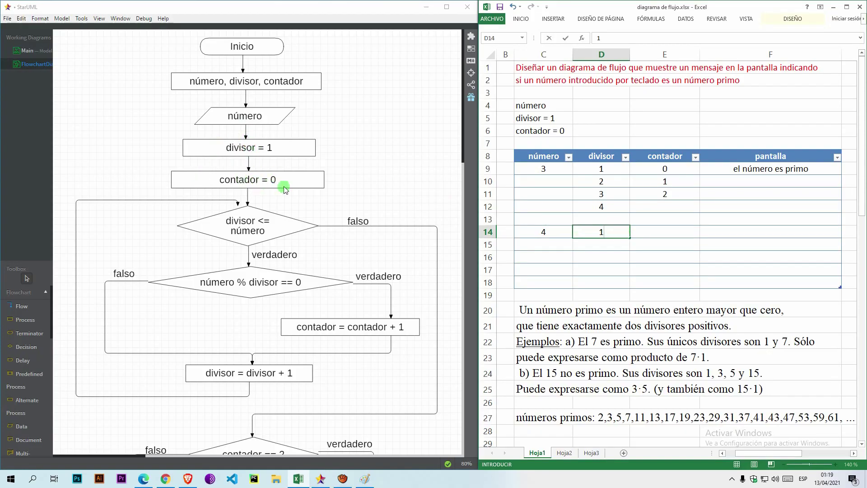
left_click(656, 234)
type("0")
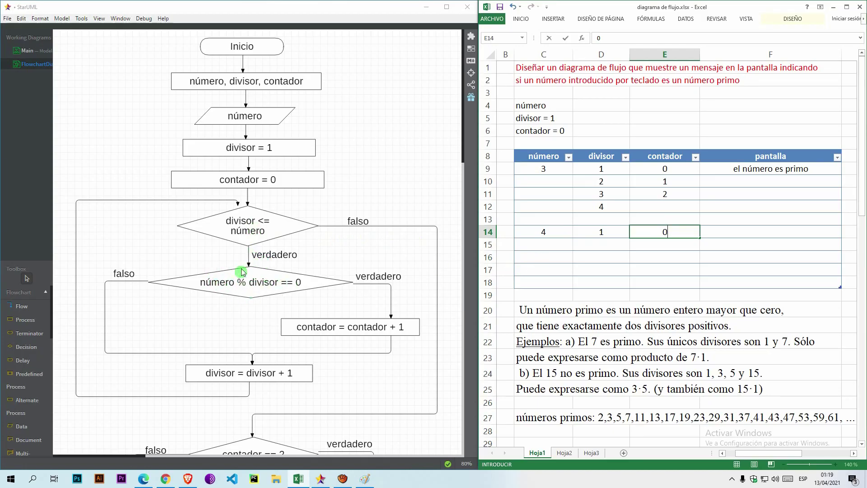
- Switch to Paint, erase the old division and write out 4 ÷ 1 by hand with quotient 4 and remainder 0
left_click(366, 480)
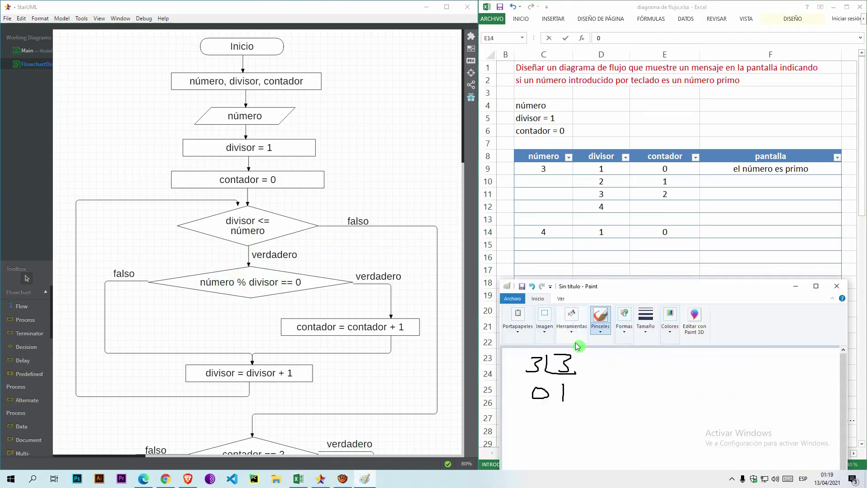
left_click(573, 336)
left_click(564, 368)
mouse_move(537, 363)
left_mouse_down()
mouse_move(554, 378)
mouse_move(548, 374)
mouse_move(589, 349)
mouse_move(545, 380)
mouse_move(578, 378)
mouse_move(571, 375)
mouse_move(568, 392)
mouse_move(544, 392)
left_mouse_up()
left_click(600, 316)
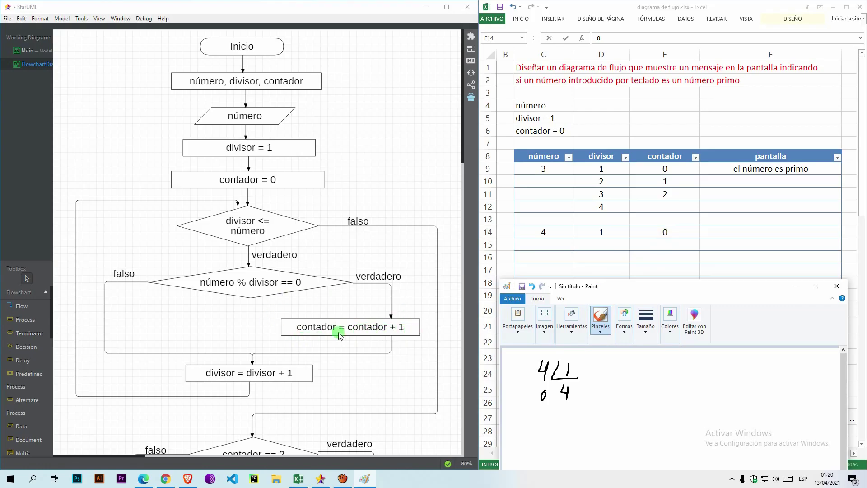
- Record the first loop pass for número 4 in the Excel trace table with contador 1 in E15 and divisor 2 in D15
left_click(660, 246)
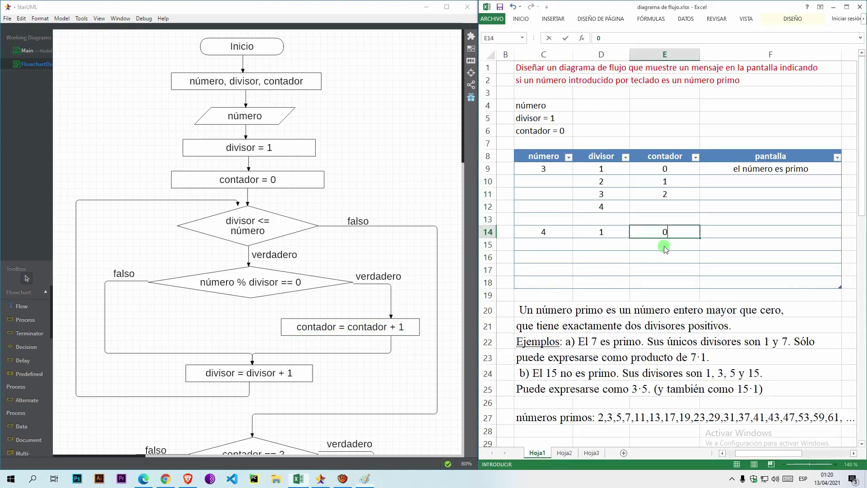
left_click(670, 246)
type("1")
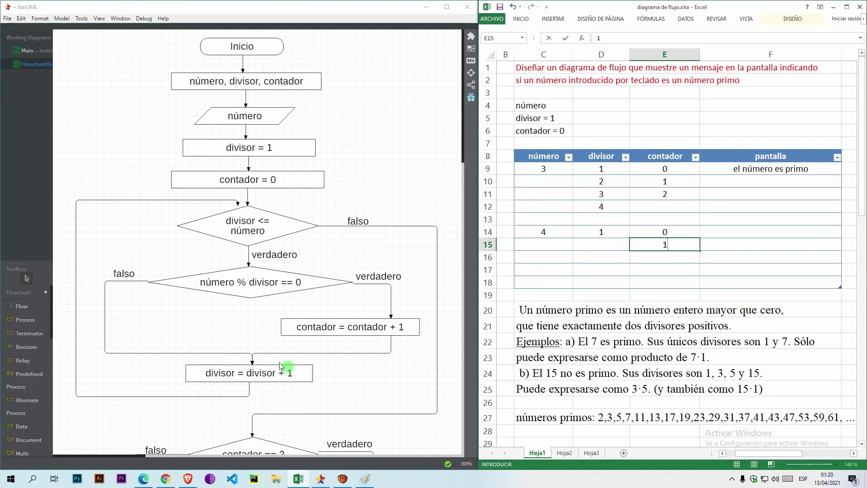
left_click(599, 246)
type("2")
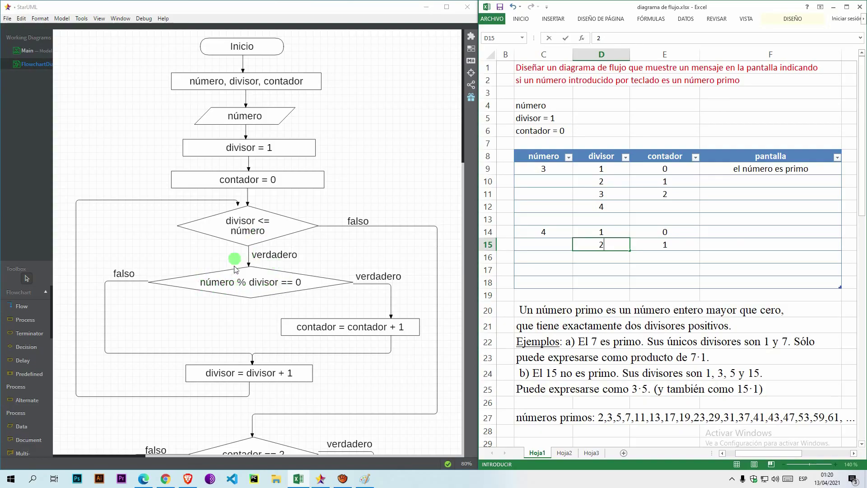
- Rework the handwritten division in Paint as 4 ÷ 2 with quotient 2 and remainder 0
left_click(365, 479)
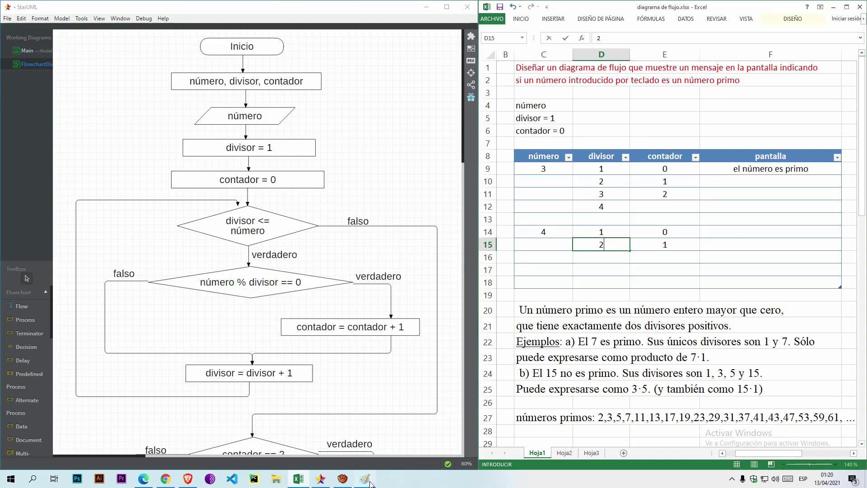
left_click(572, 338)
left_click(556, 367)
mouse_move(557, 367)
left_mouse_down()
mouse_move(538, 376)
mouse_move(578, 373)
left_mouse_up()
left_click(600, 316)
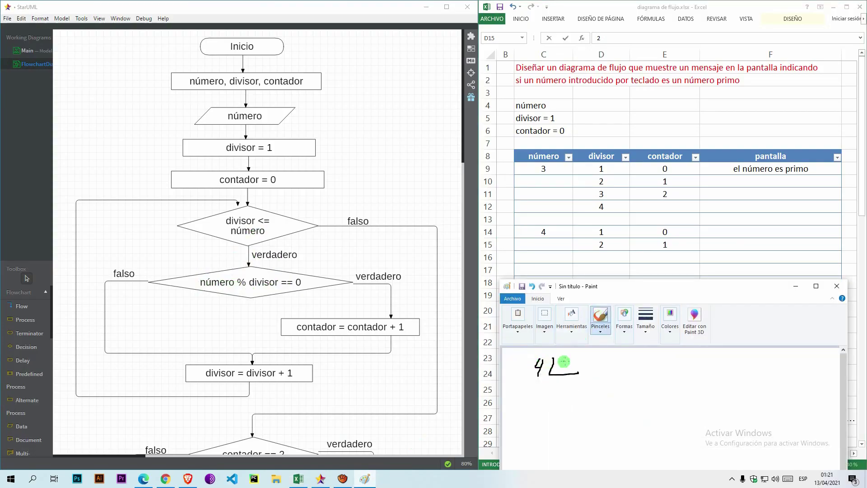
mouse_move(502, 351)
left_mouse_down()
mouse_move(565, 390)
mouse_move(537, 392)
mouse_move(545, 391)
left_mouse_up()
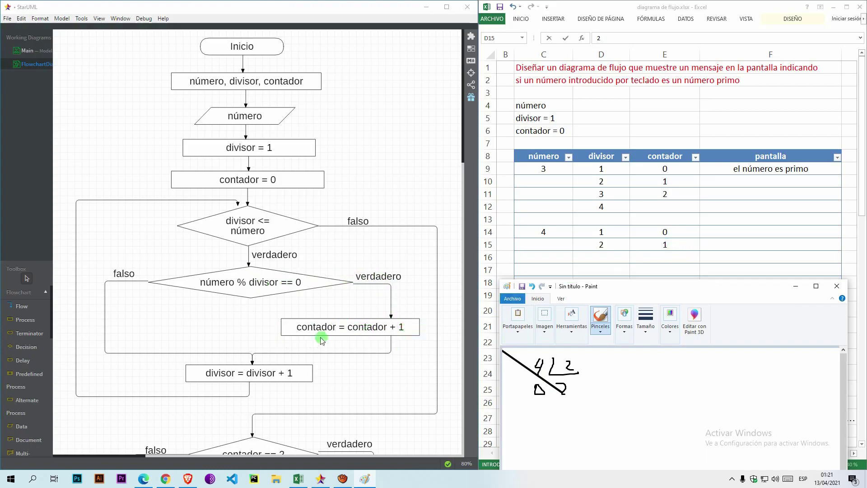
- Record the second loop pass for número 4 in the Excel trace table with contador 2 in E16 and divisor 3 in D16
left_click(674, 256)
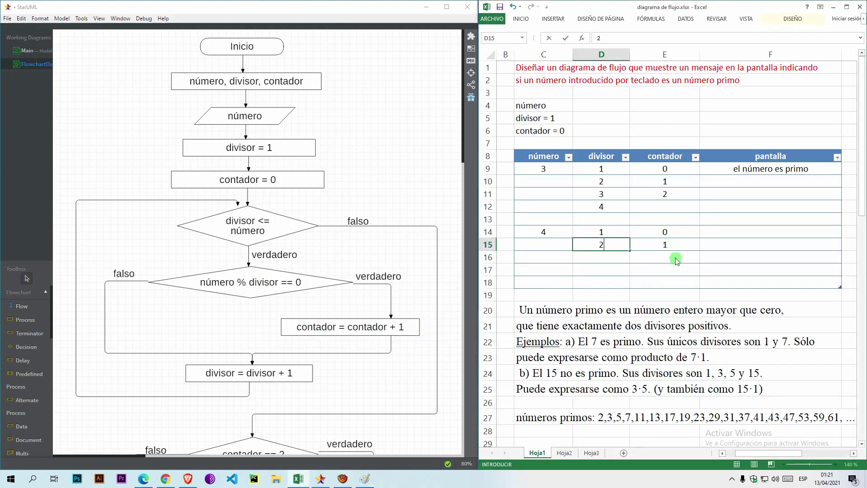
left_click(674, 256)
type("2")
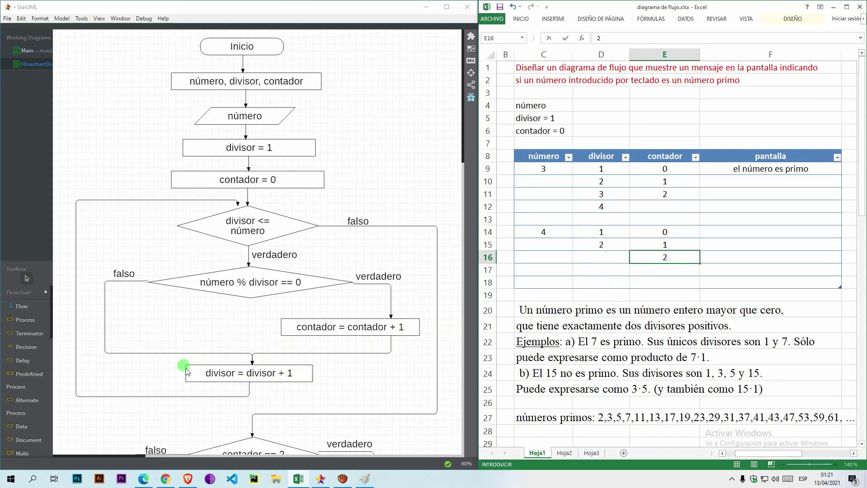
left_click(600, 256)
type("3")
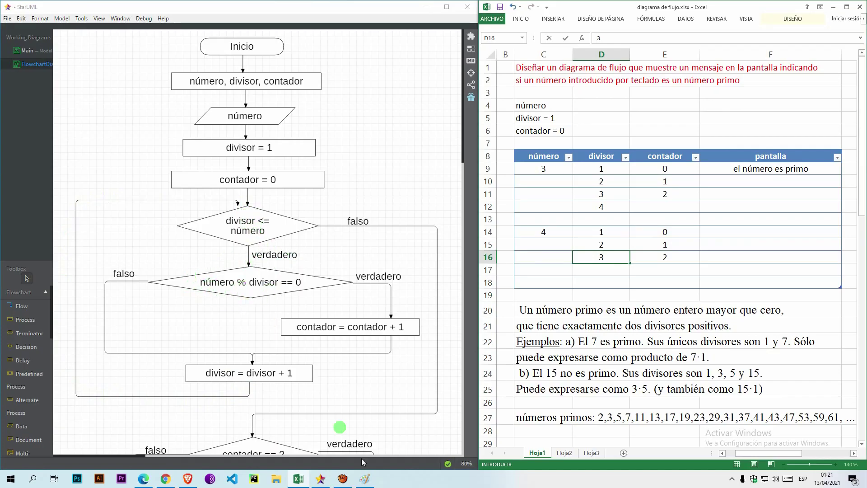
- Rework the Paint division as 4 ÷ 3 with quotient 1 and remainder 1, and enter divisor 4 in cell D17 in Excel
left_click(365, 479)
left_click(572, 332)
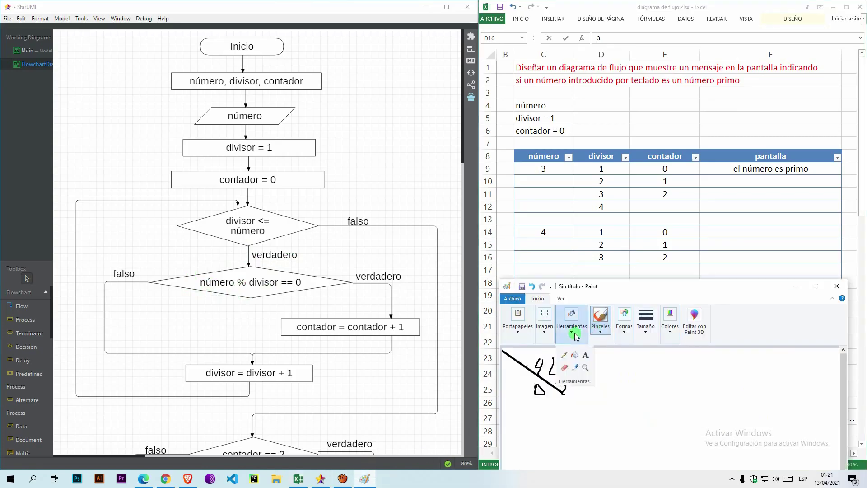
left_click(564, 371)
mouse_move(560, 363)
left_mouse_down()
mouse_move(520, 356)
mouse_move(545, 376)
mouse_move(557, 368)
mouse_move(581, 376)
left_mouse_up()
left_click(599, 314)
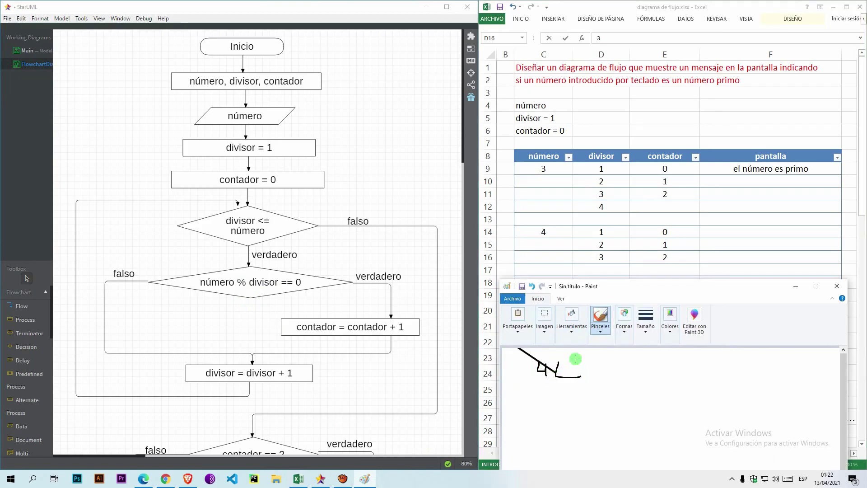
left_click_drag(570, 384, 570, 394)
left_click_drag(545, 384, 545, 393)
left_click(608, 269)
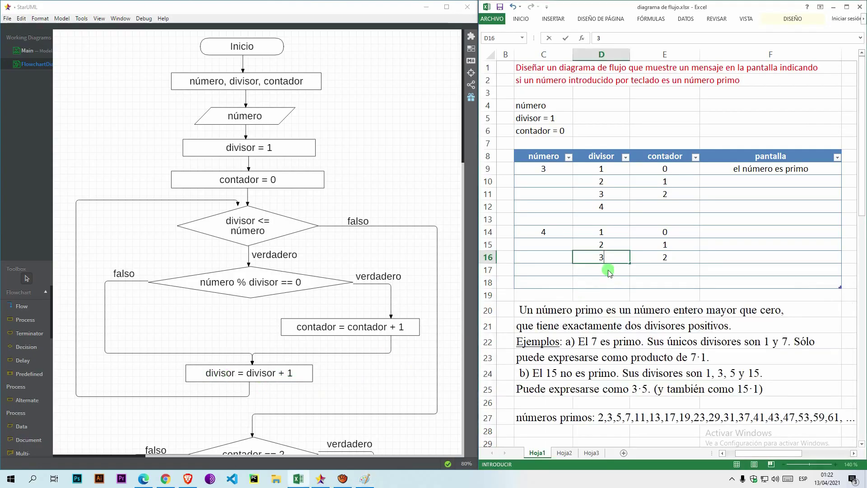
type("4")
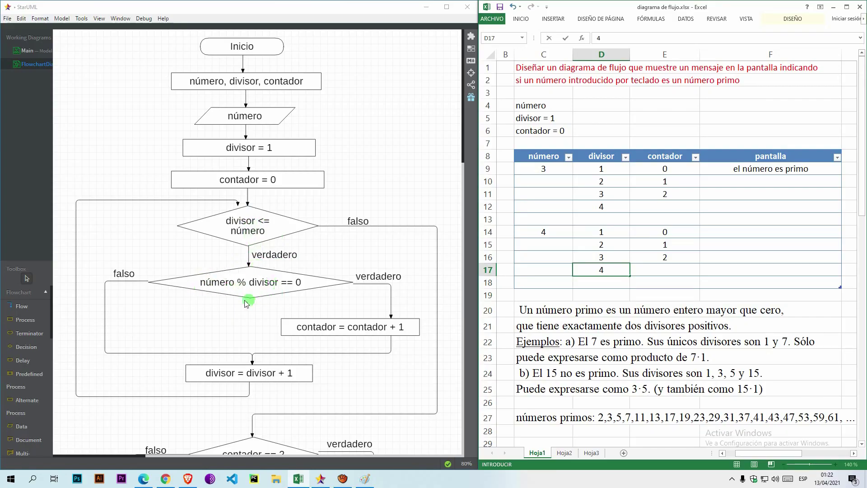
- Rework the Paint division as 4 ÷ 4 with quotient 1 and remainder 0, and put the Paint window away
left_click(364, 479)
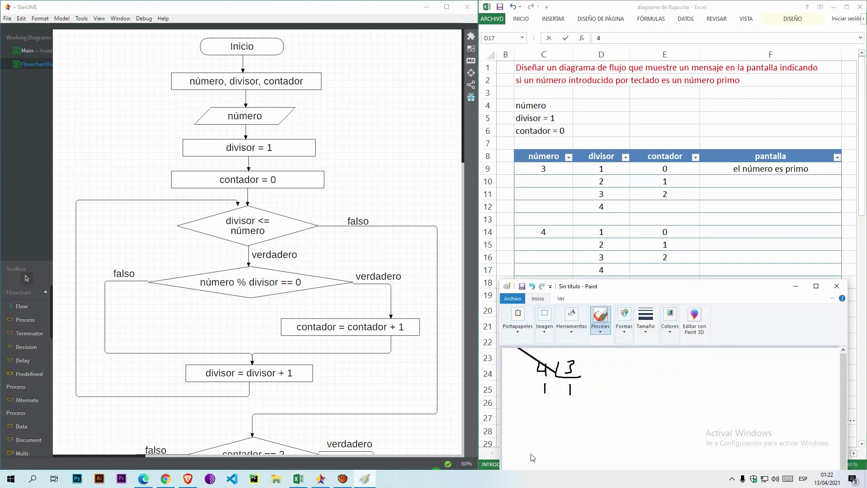
left_click(570, 333)
left_click(565, 368)
mouse_move(567, 367)
left_mouse_down()
mouse_move(520, 350)
mouse_move(545, 369)
mouse_move(540, 381)
mouse_move(581, 381)
mouse_move(560, 395)
left_mouse_up()
left_click(594, 318)
left_click_drag(502, 365, 539, 398)
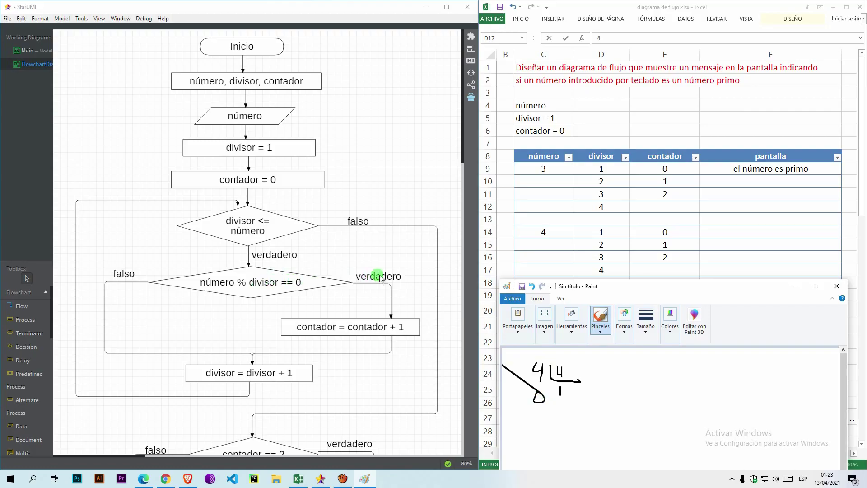
left_click_drag(651, 289, 655, 324)
left_click(798, 320)
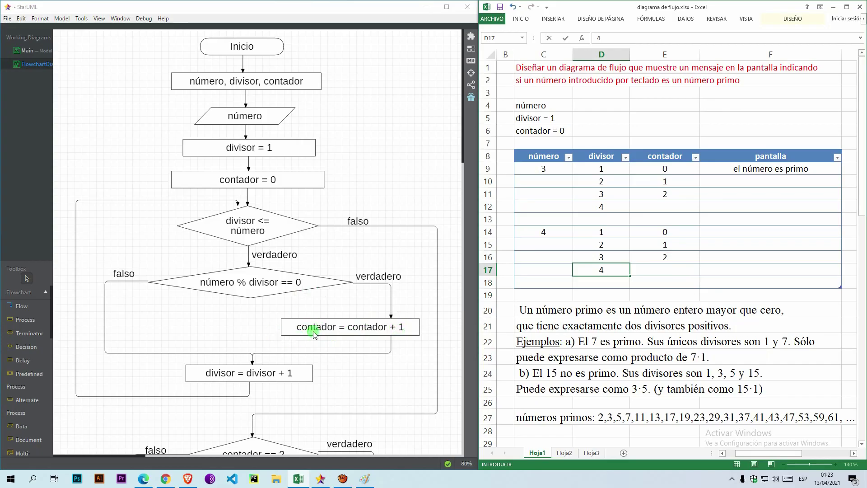
- Record the fourth loop pass for número 4 in the Excel trace table with contador 3 in E17 and divisor 5 in D18
left_click(673, 269)
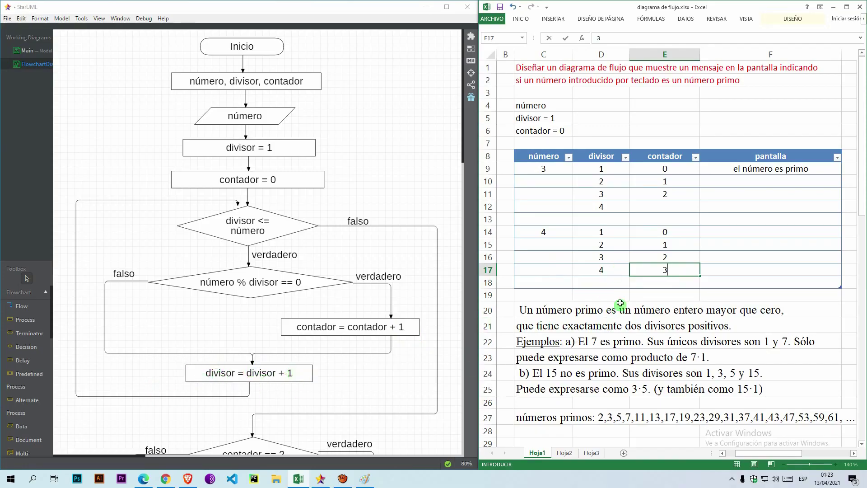
left_click(603, 282)
type("5")
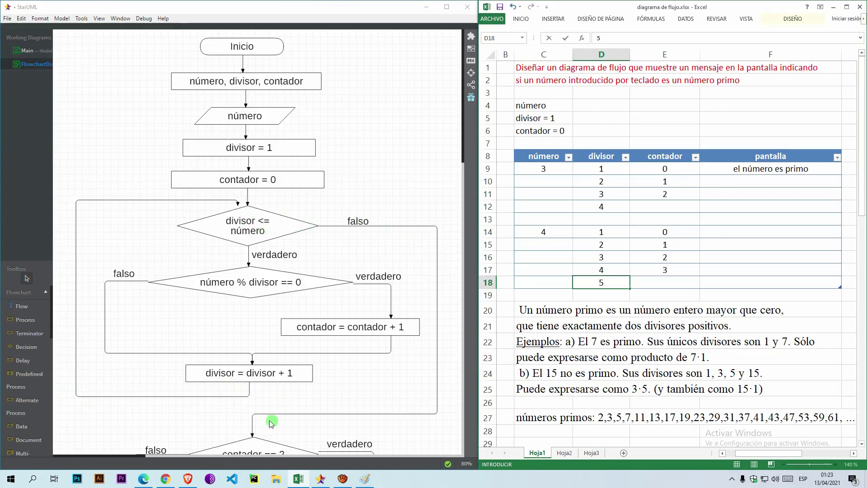
- Follow the StarUML flowchart's contador == 2 decision and enter the output "el número no es primo" in the pantalla column, cell F14, in Excel
scroll(256, 423, "down", 1)
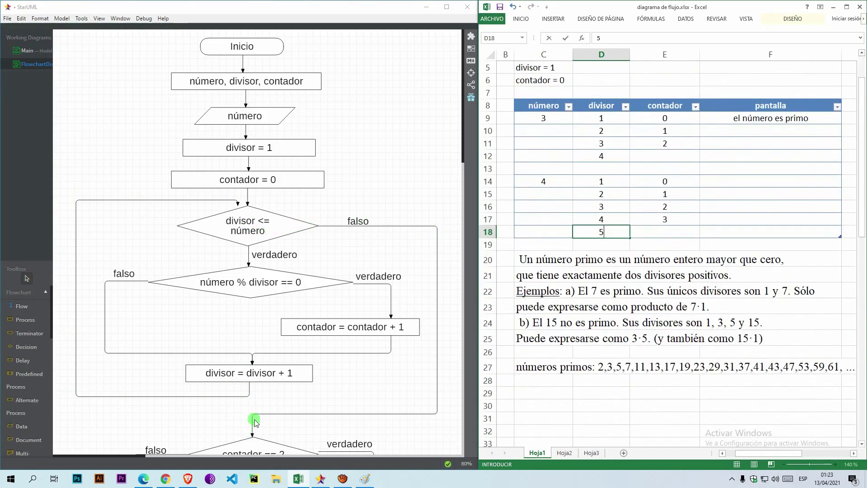
scroll(333, 397, "up", 1)
left_click(289, 421)
scroll(289, 421, "down", 5)
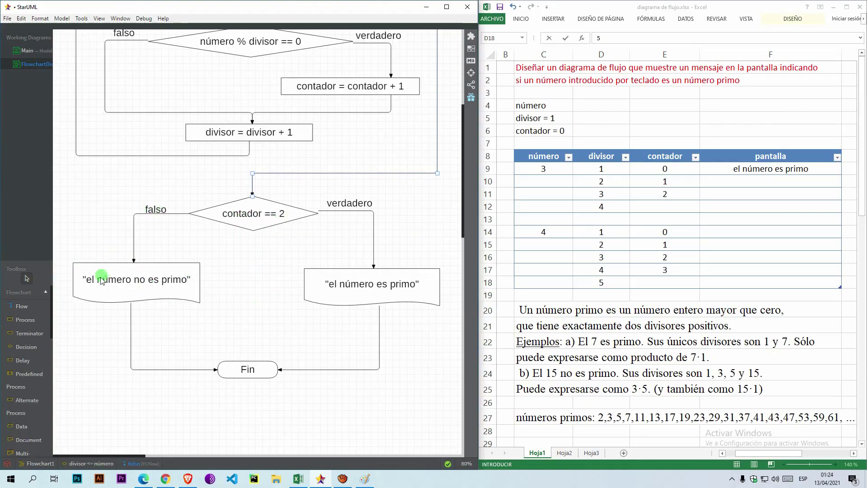
left_click(727, 237)
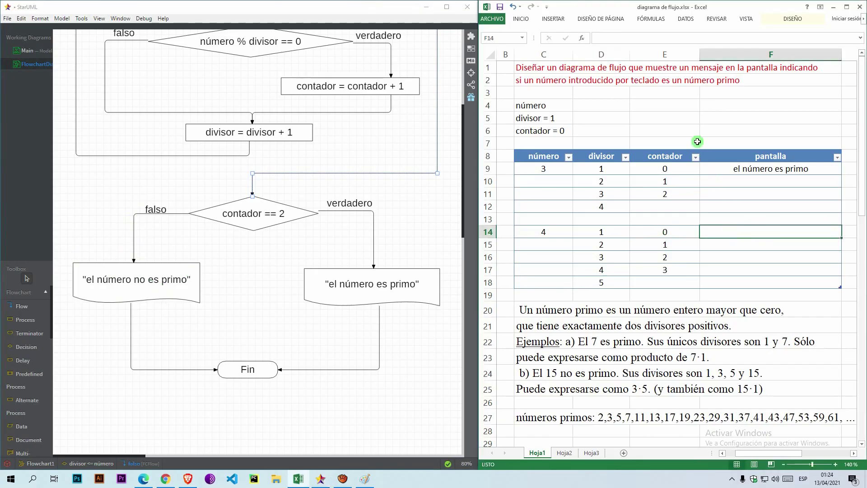
type("el número no es ")
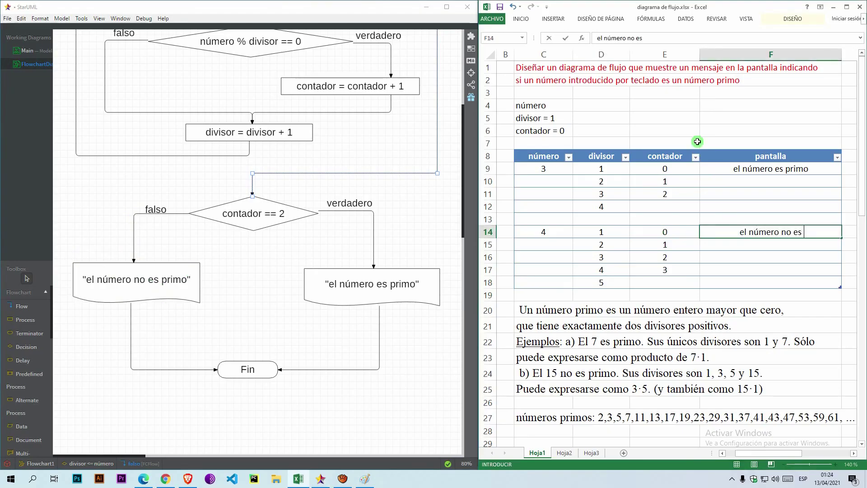
type("primo")
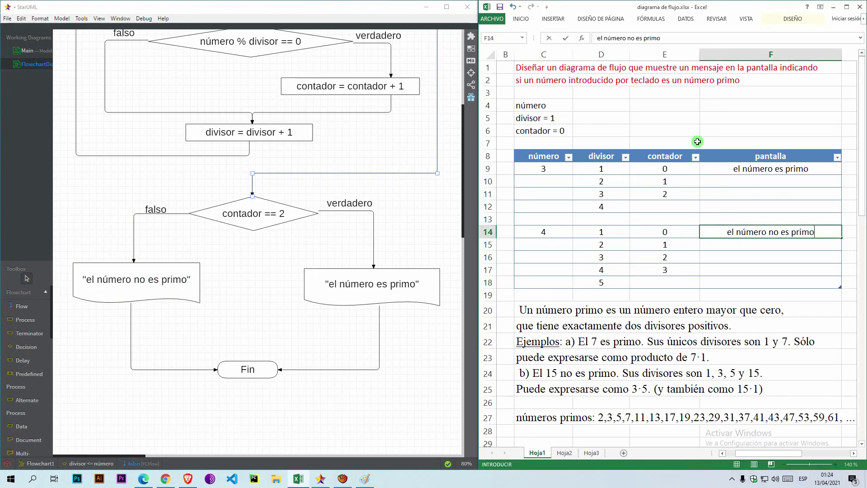
left_click(131, 296)
left_click(556, 235)
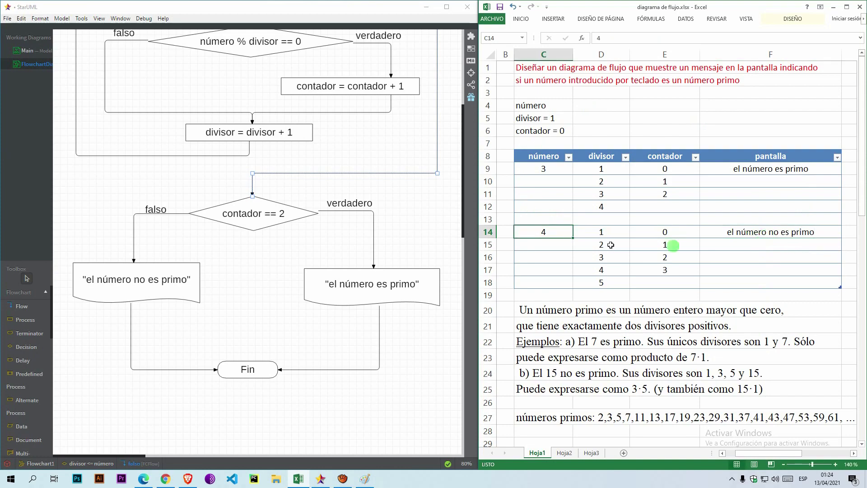
left_click(431, 216)
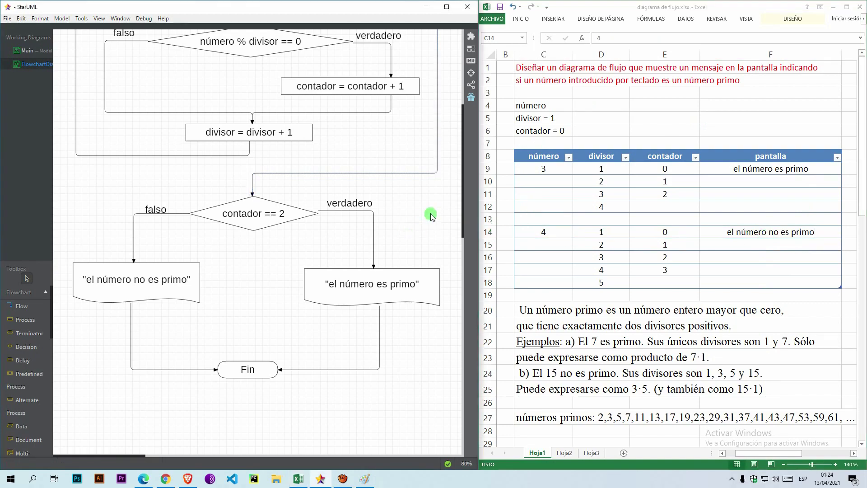
scroll(431, 216, "up", 5)
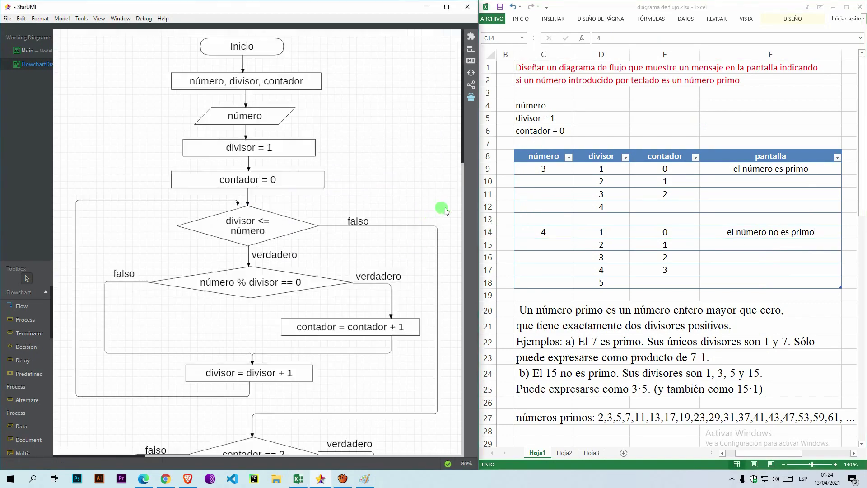
scroll(448, 212, "down", 1)
scroll(448, 212, "down", 2)
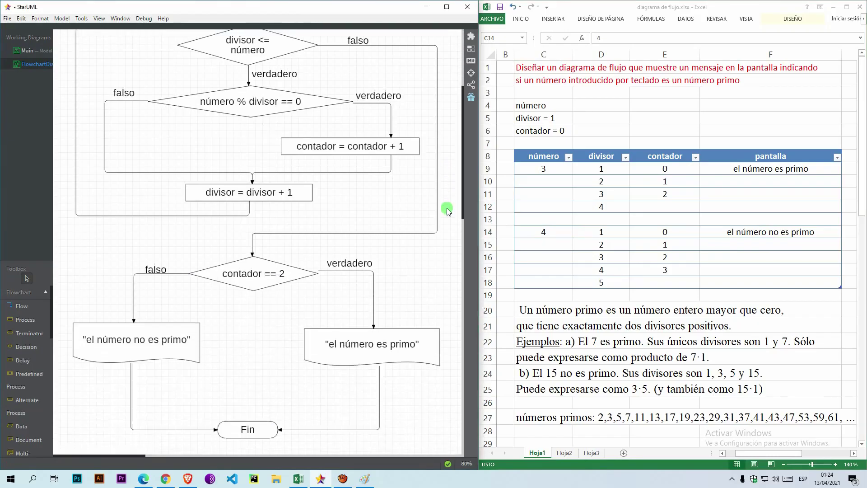